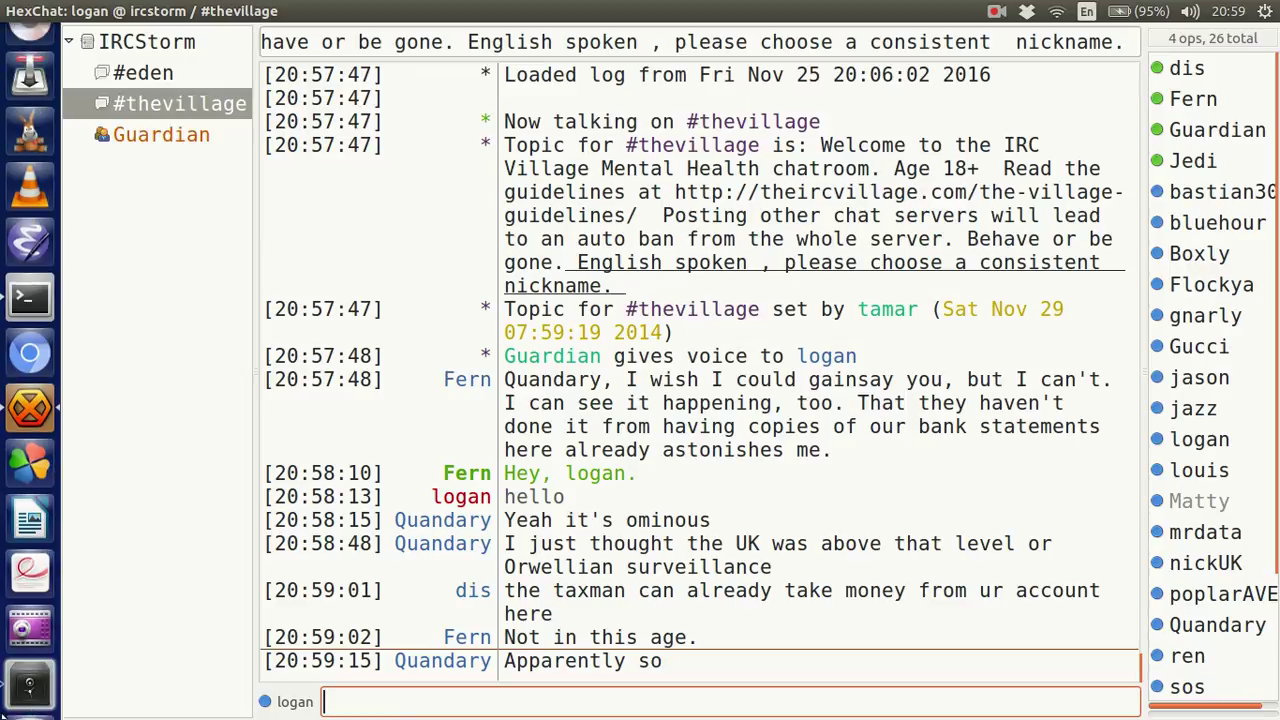
Relaunch the chatbot from the terminal with 'java -jar BotProjectBeta.jar &'.
left_click(29, 556)
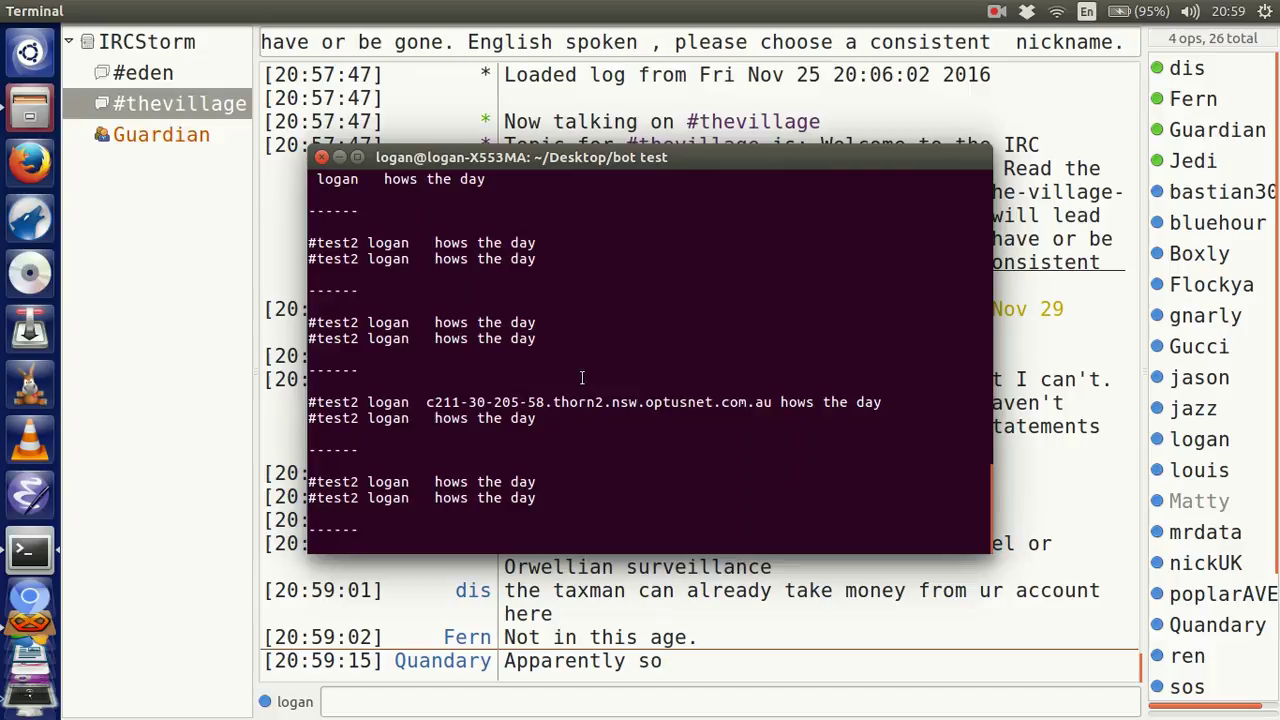
key("Return")
key("Up")
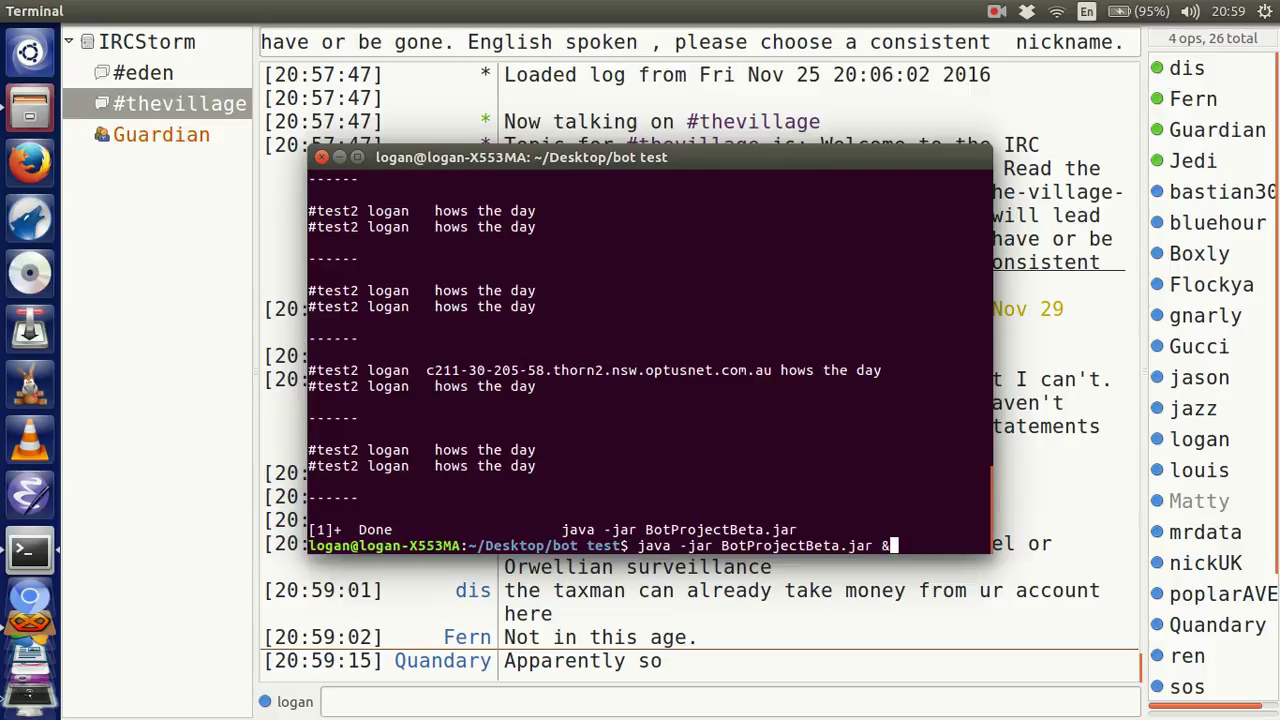
key("Return")
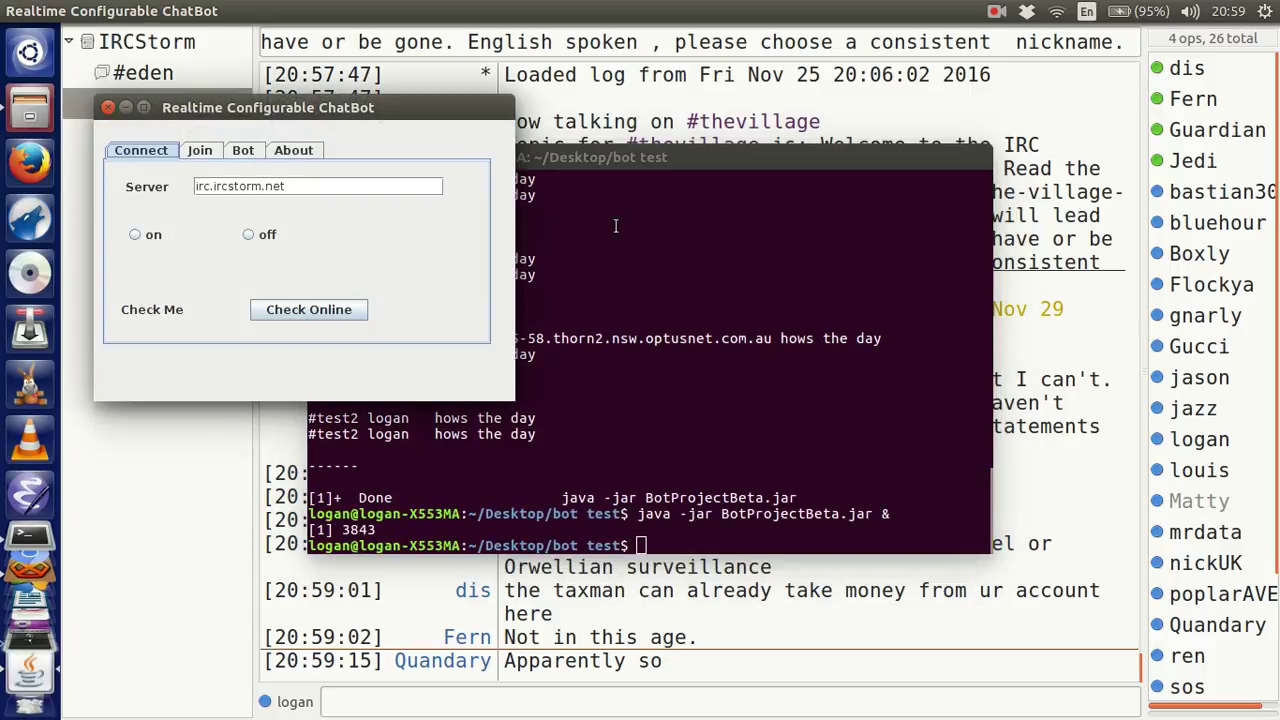
Minimize the terminal, centre the ChatBot window and switch the server connection on.
left_click(606, 157)
left_click(340, 157)
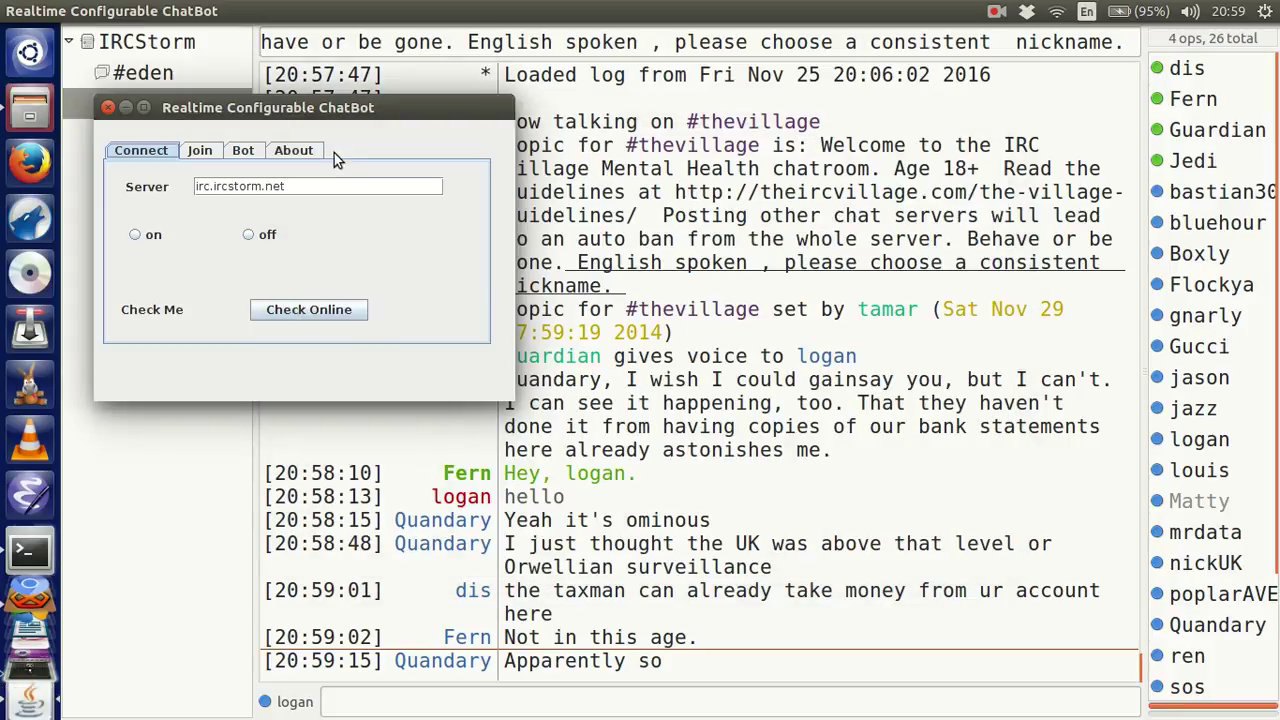
mouse_move(336, 107)
left_mouse_down()
mouse_move(745, 97)
mouse_move(723, 110)
left_mouse_up()
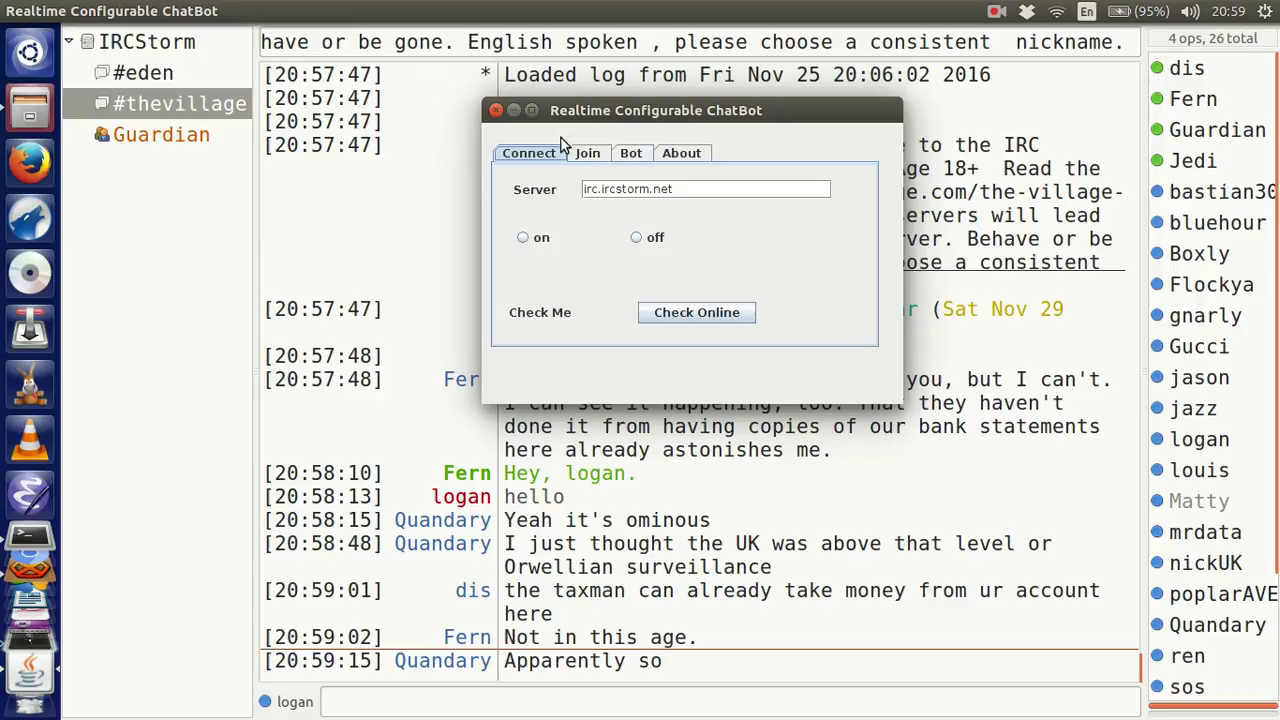
left_click(544, 244)
Add two channel rows on the Join page, #thevillage and #eden.
left_click(597, 157)
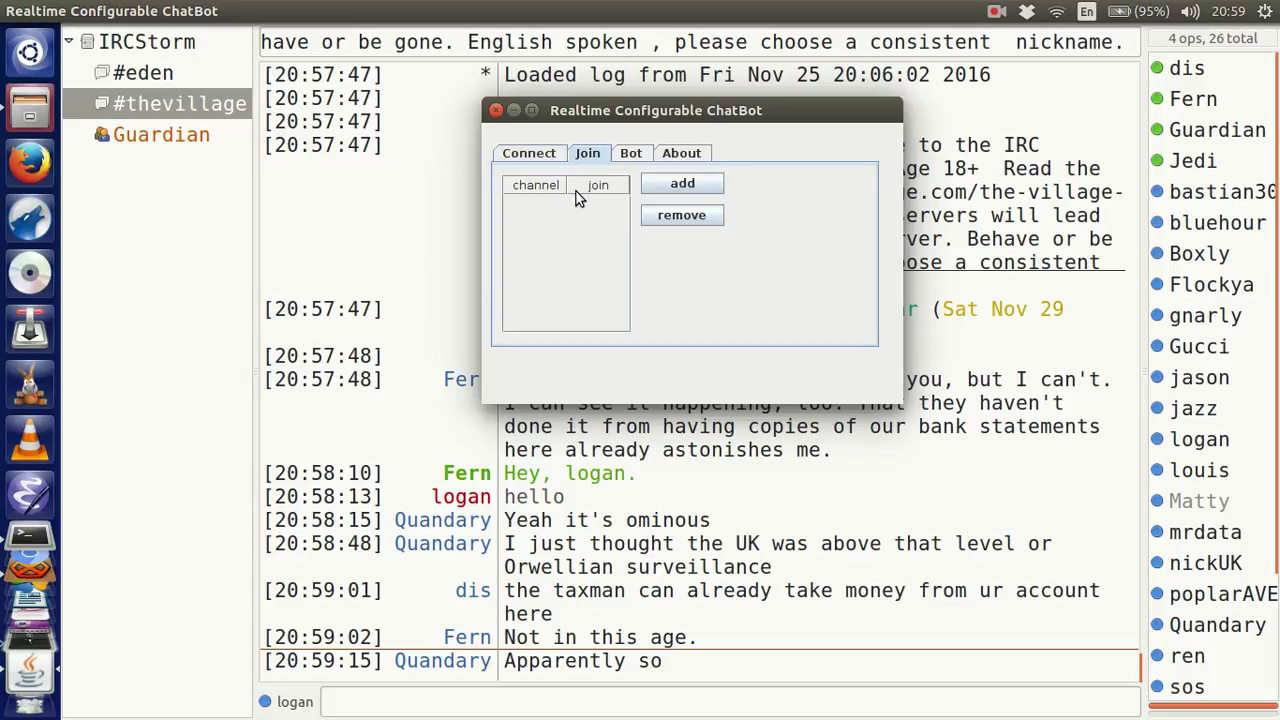
left_click(658, 189)
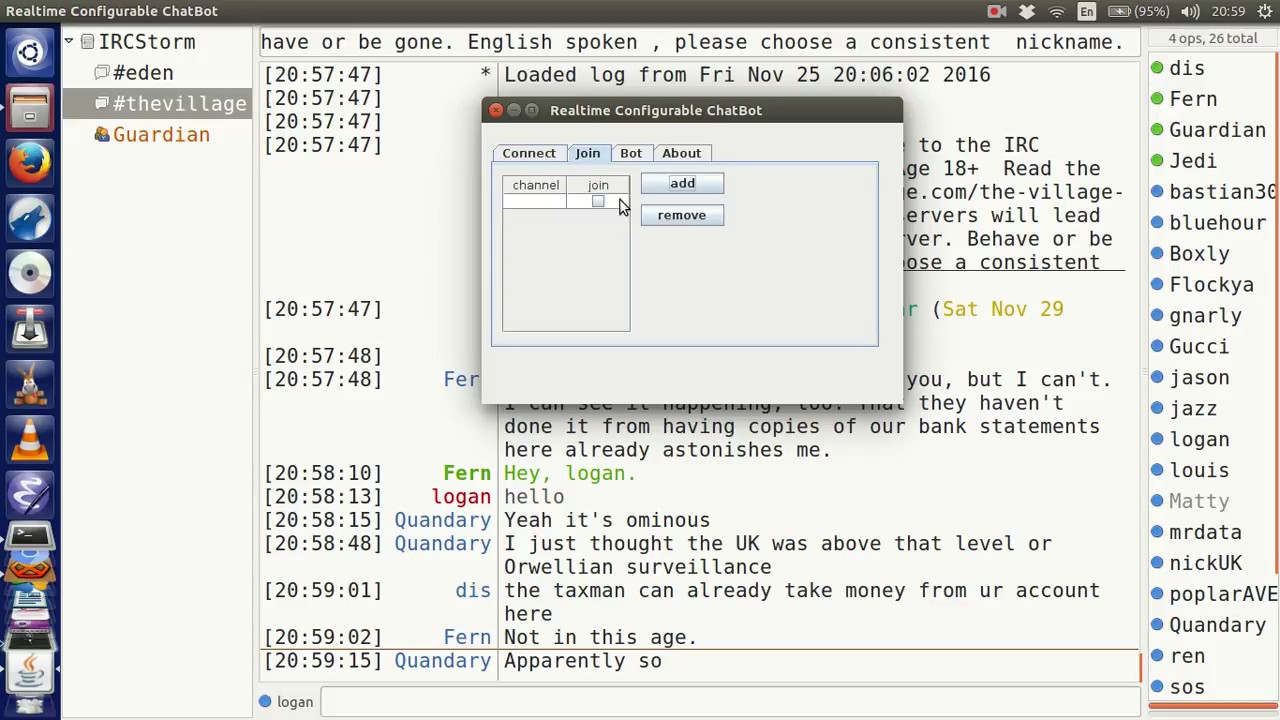
left_click(545, 202)
type("thevillage")
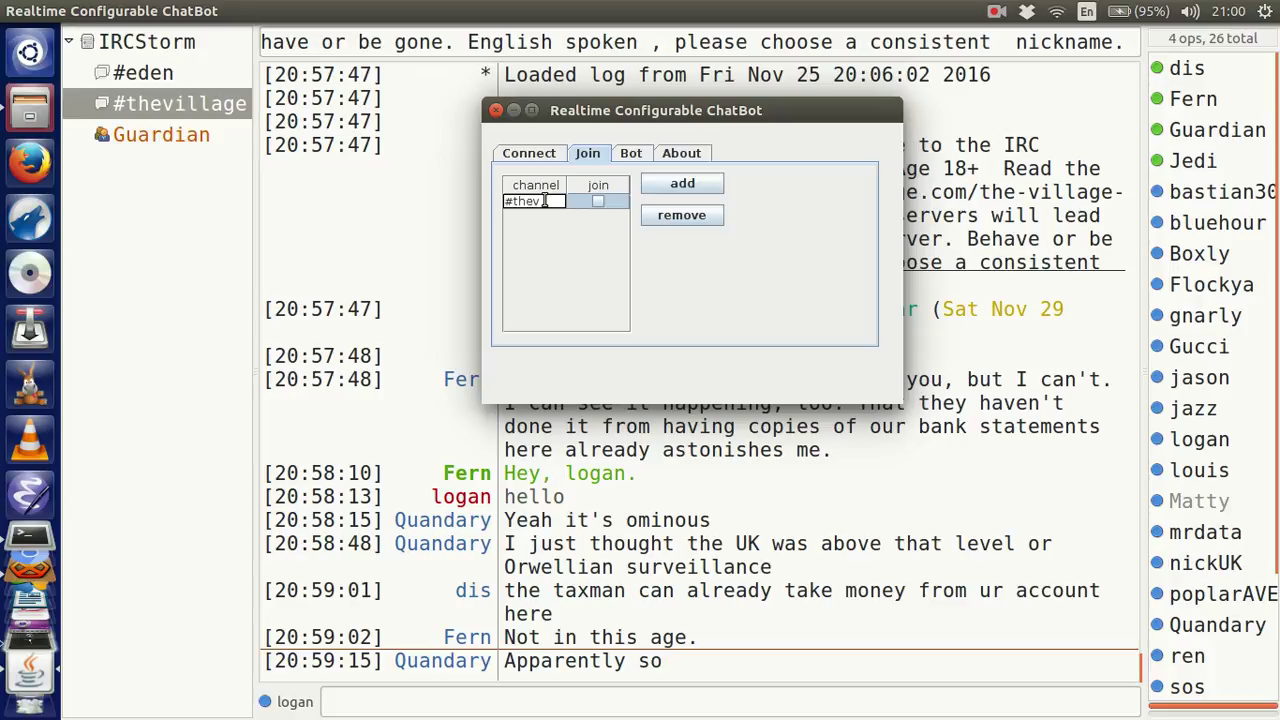
key("Return")
left_click(675, 187)
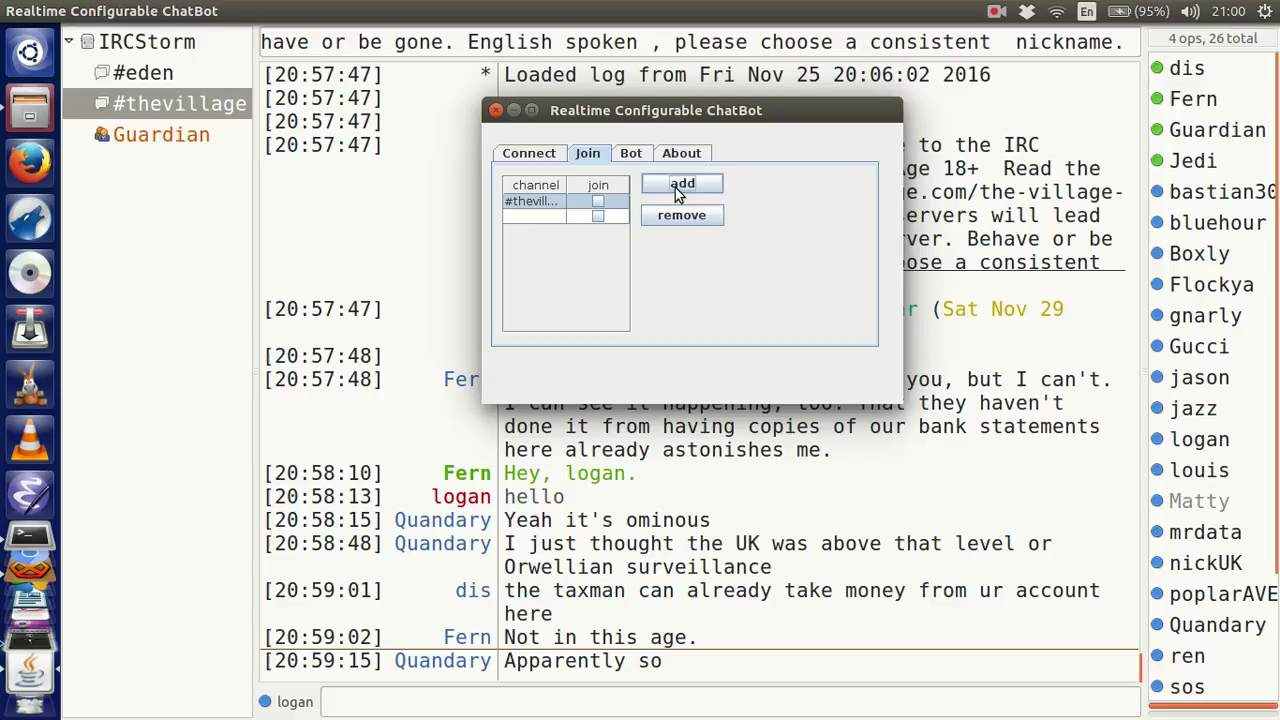
left_click(551, 215)
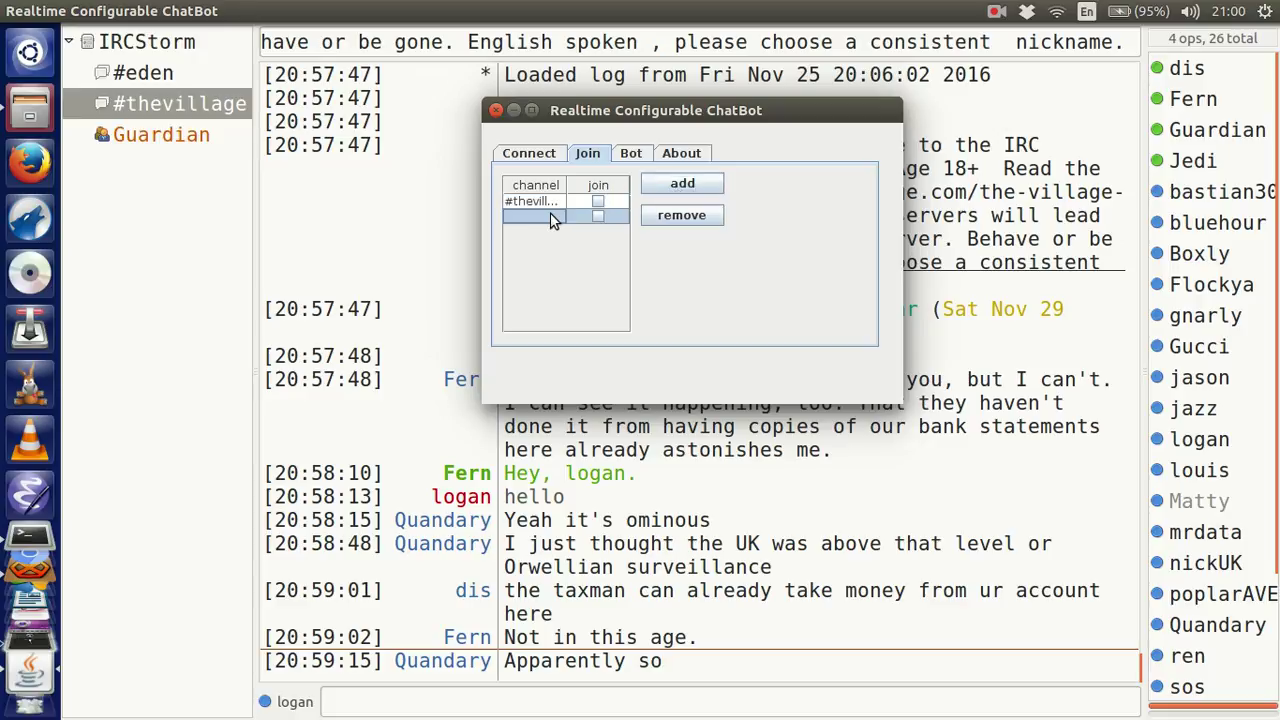
type("#eden")
key("Return")
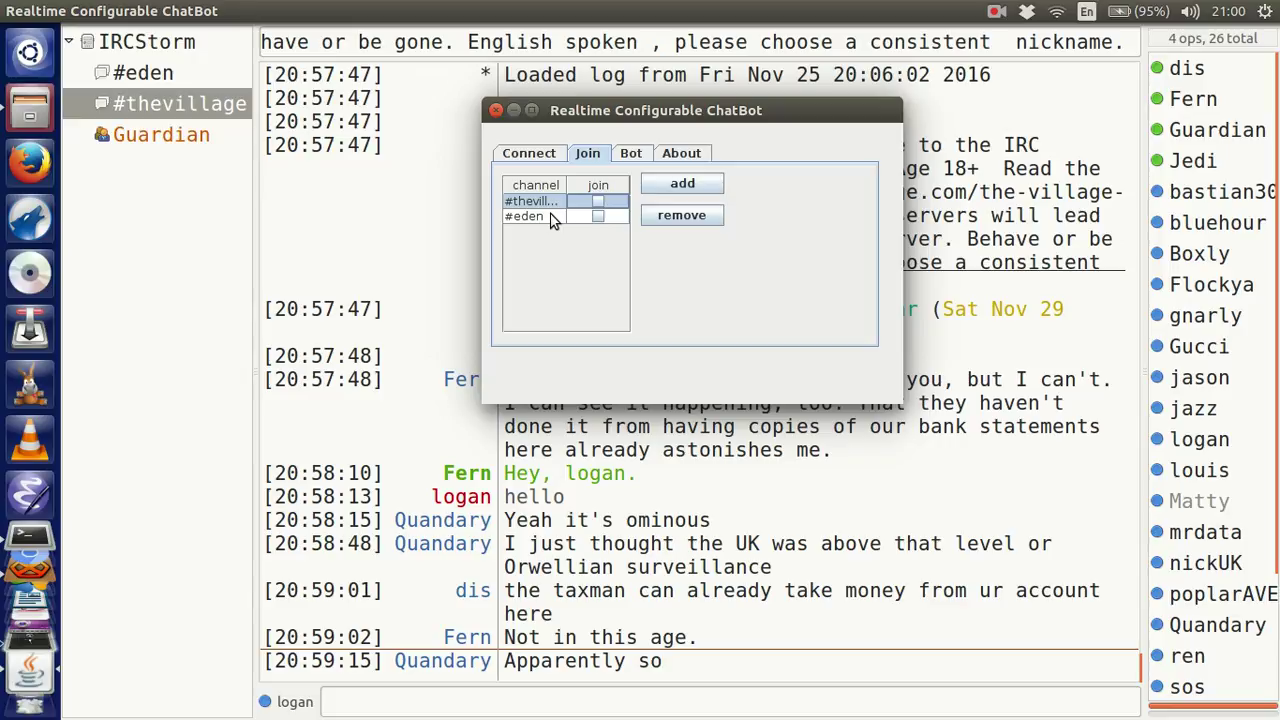
left_click(631, 154)
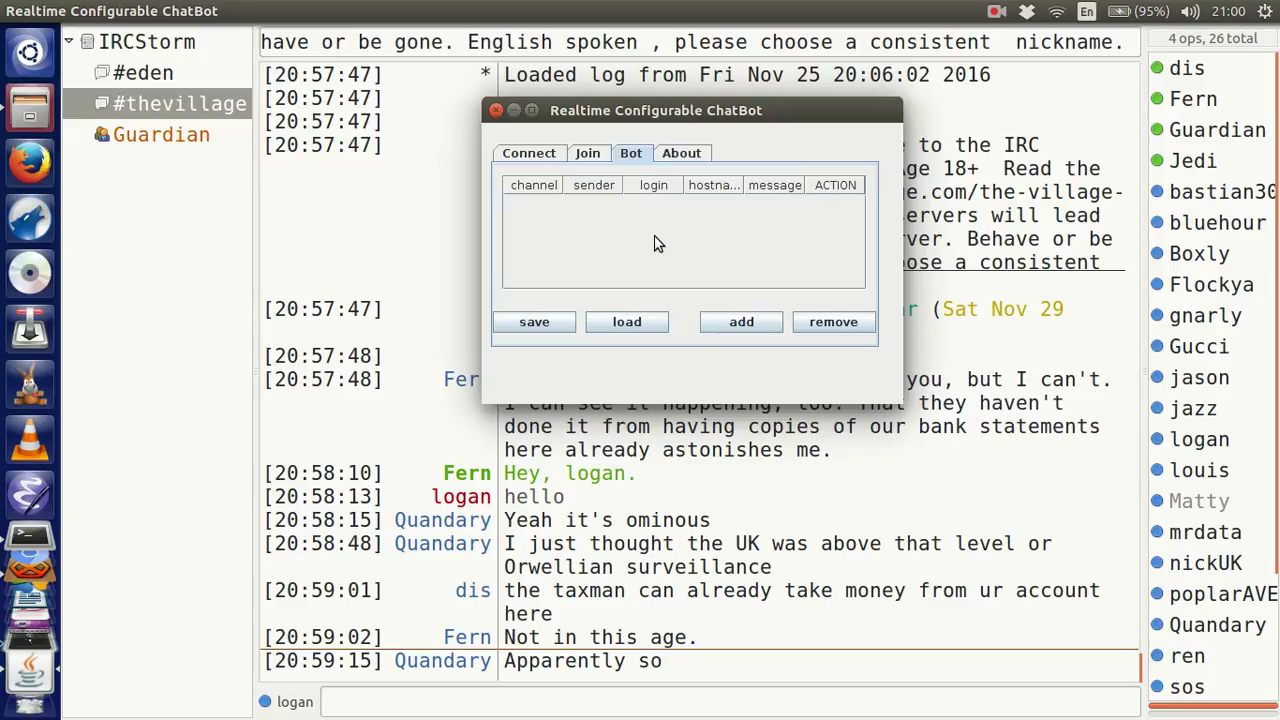
Add five blank rule rows to the Bot page's rule table.
left_click(716, 321)
double_click(720, 322)
double_click(720, 322)
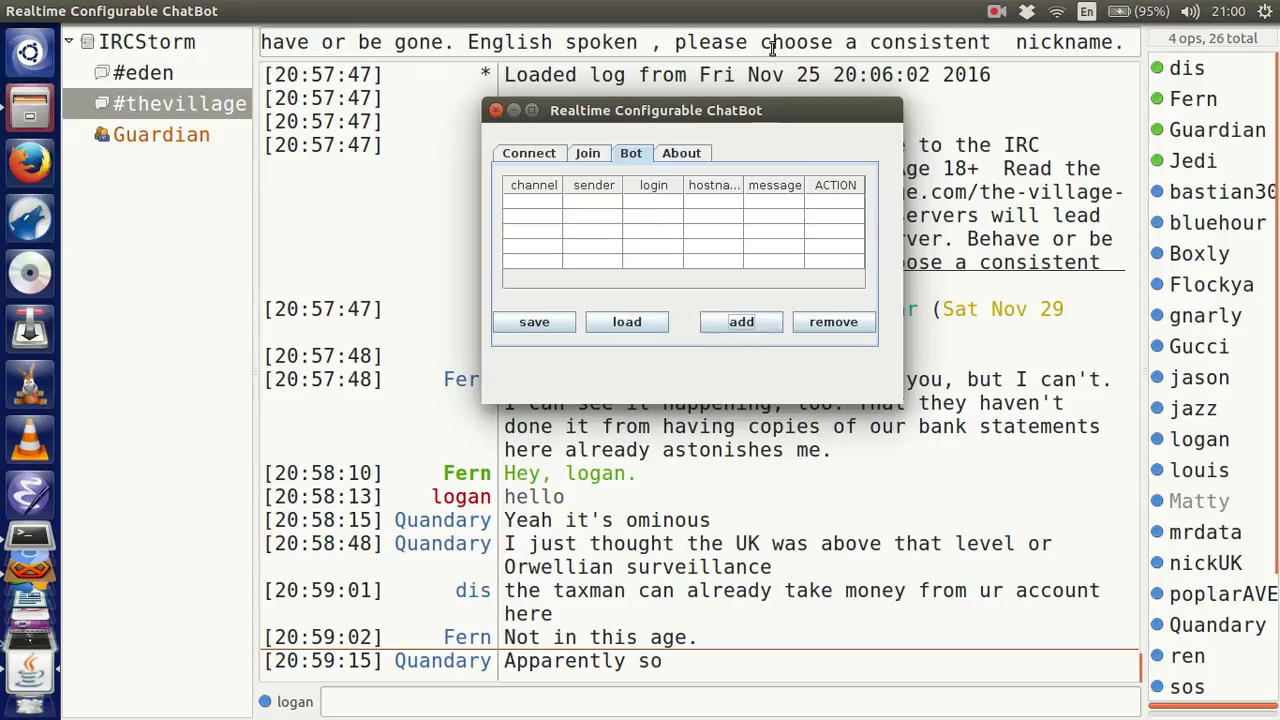
left_click(768, 202)
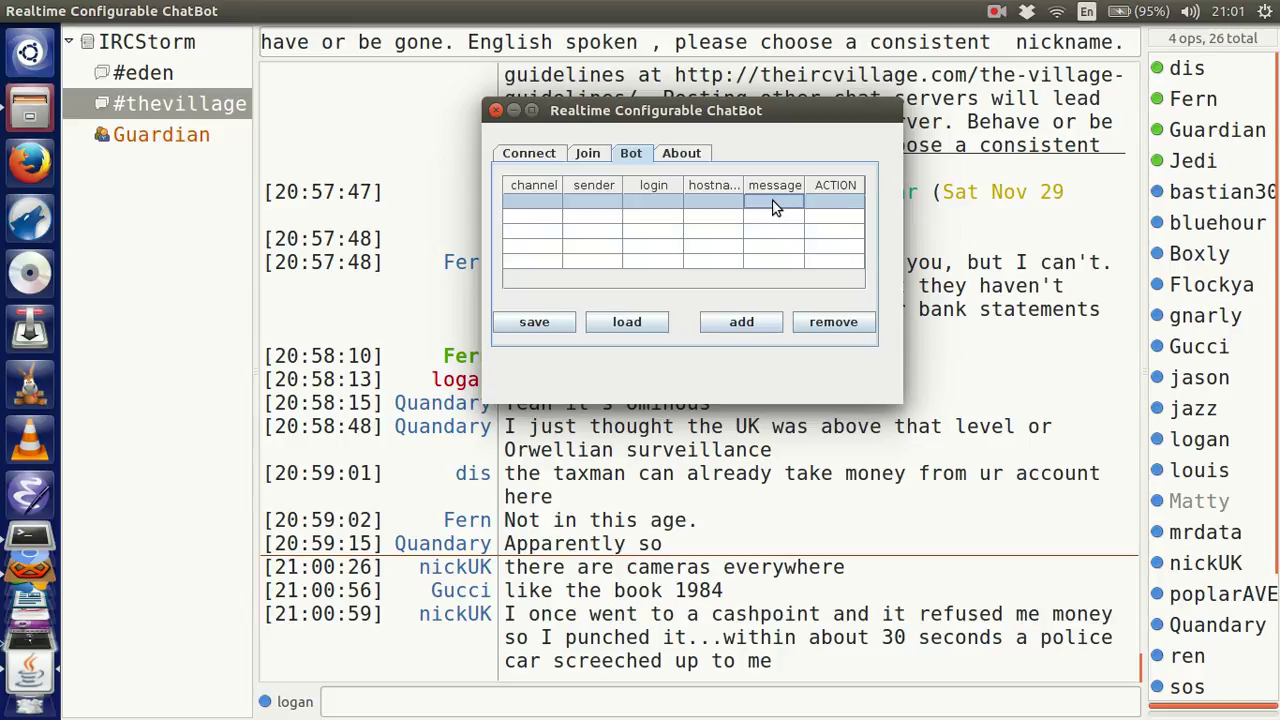
Tick #eden to join and verify in HexChat that bot test1000 joined #eden.
left_click(585, 155)
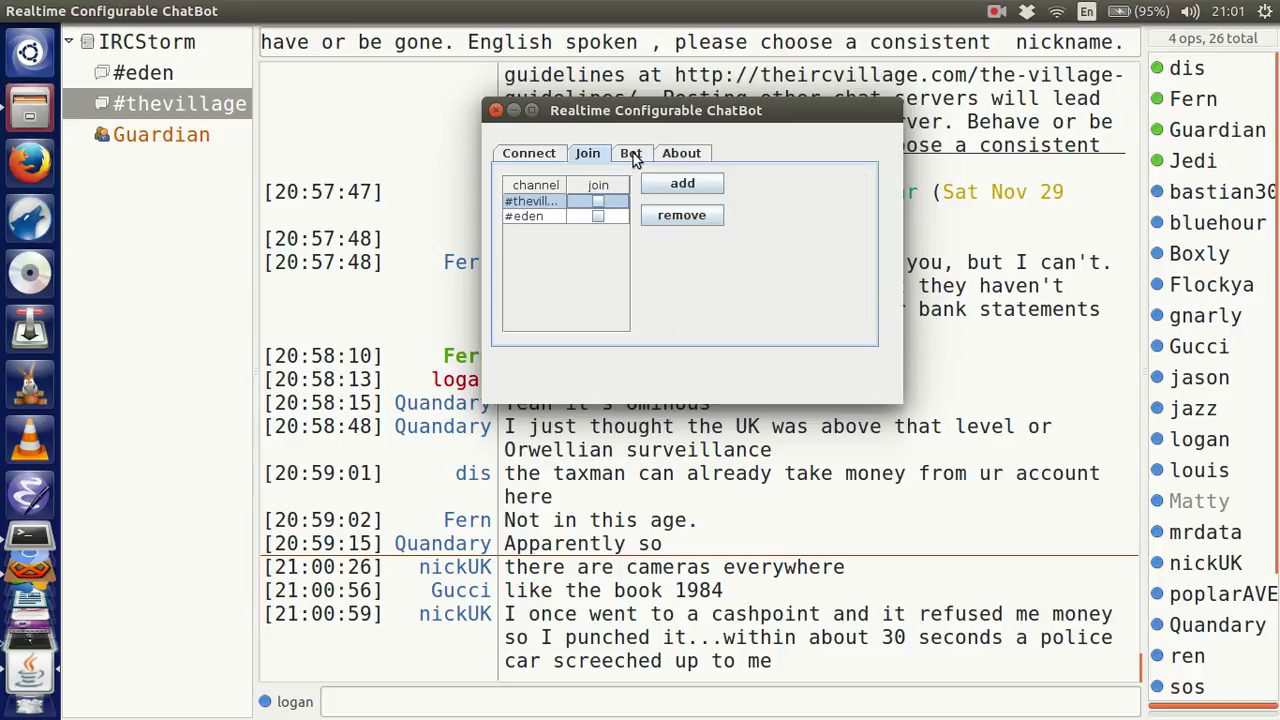
left_click(631, 157)
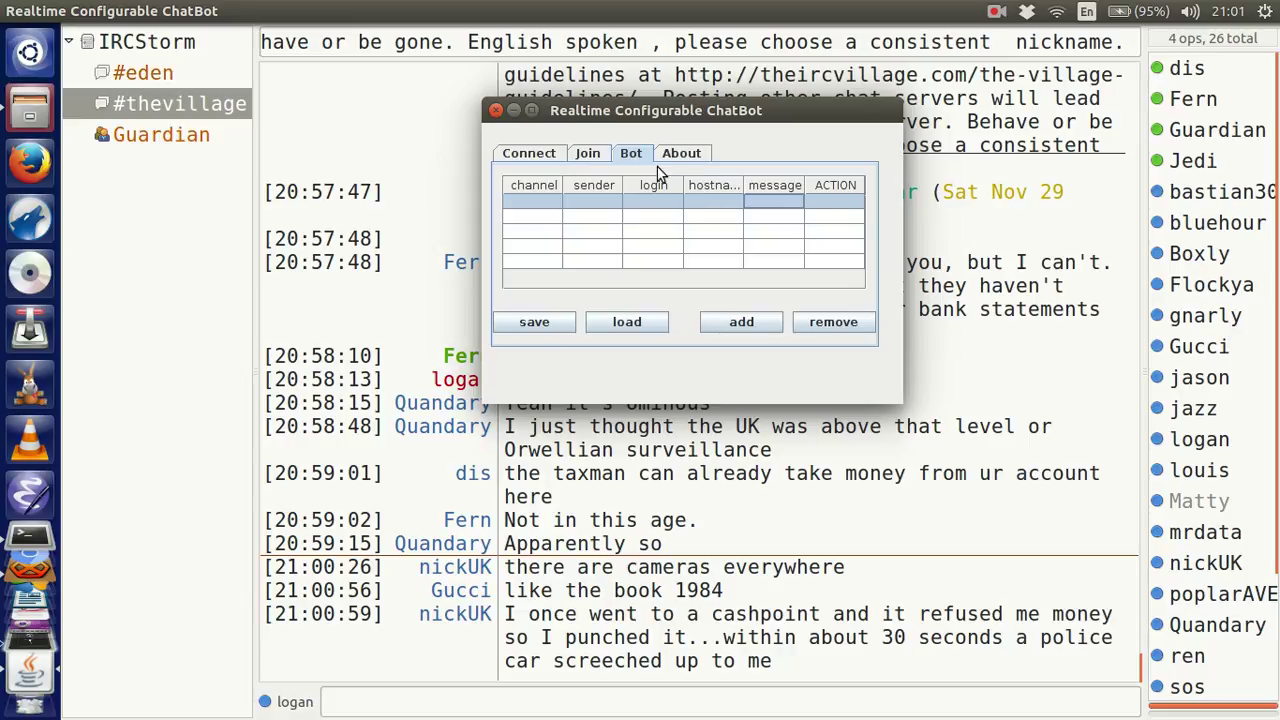
left_click(597, 153)
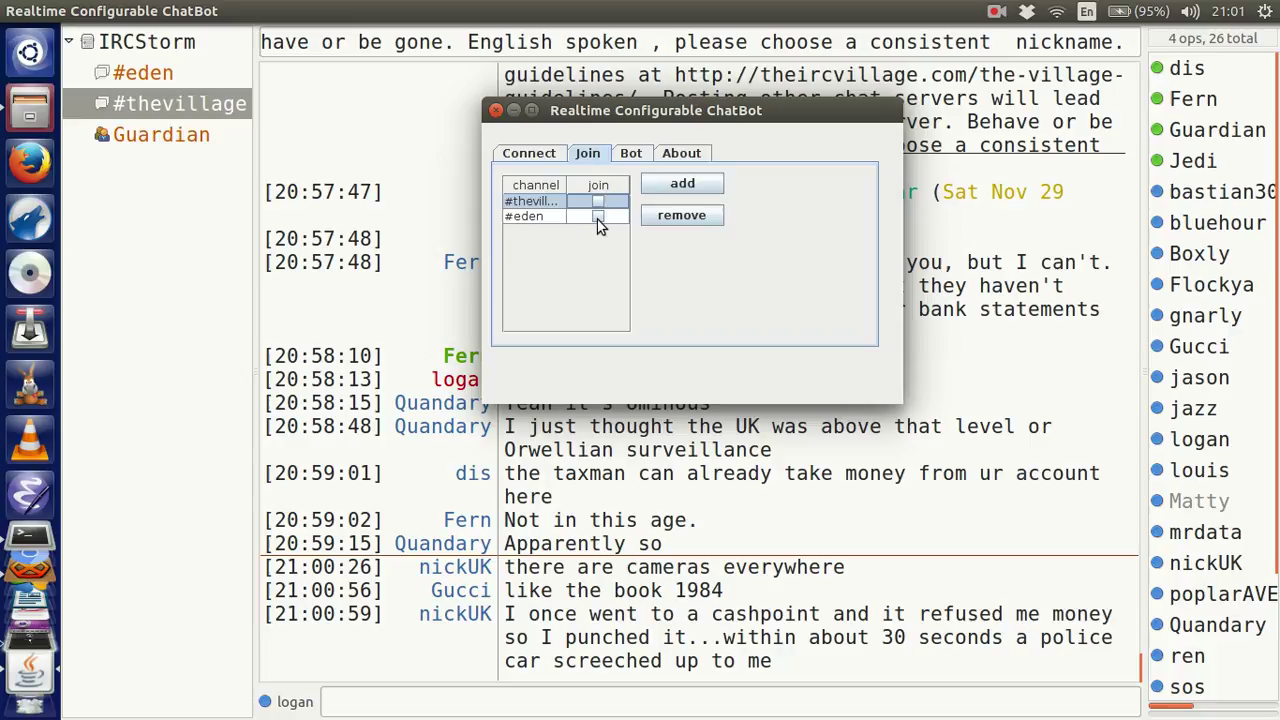
left_click(598, 217)
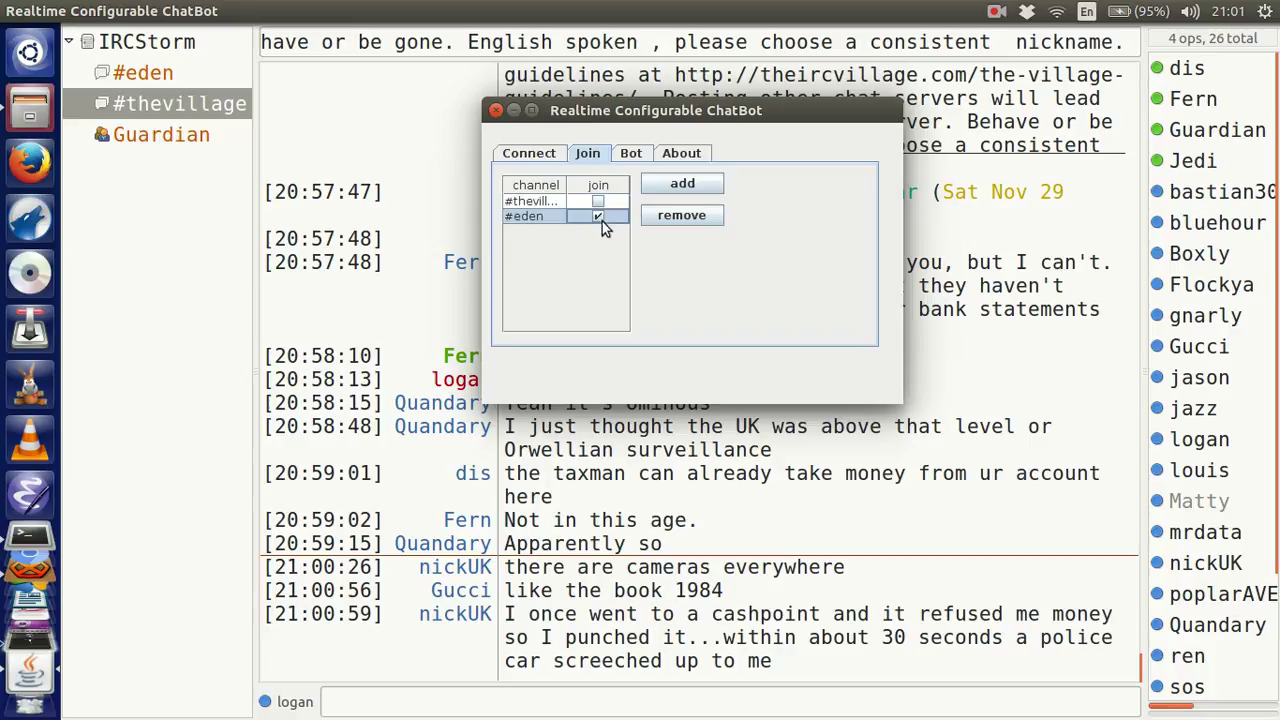
left_click(155, 73)
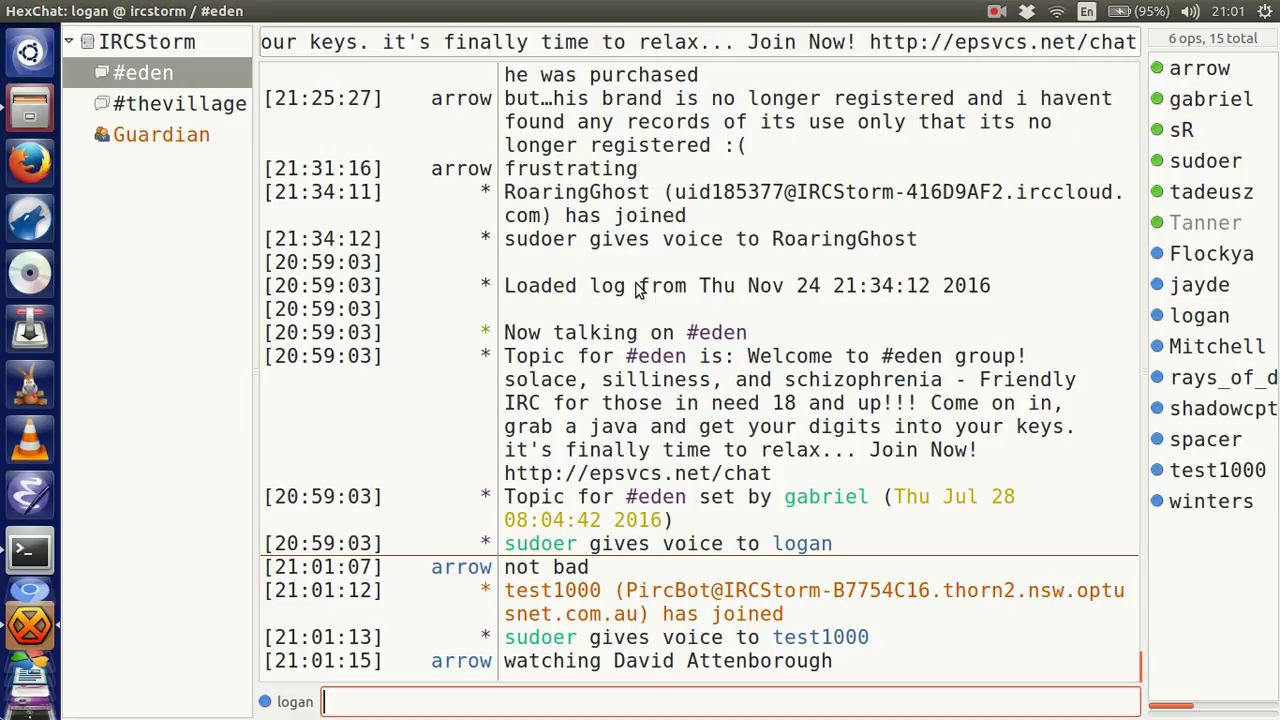
key("alt+Tab")
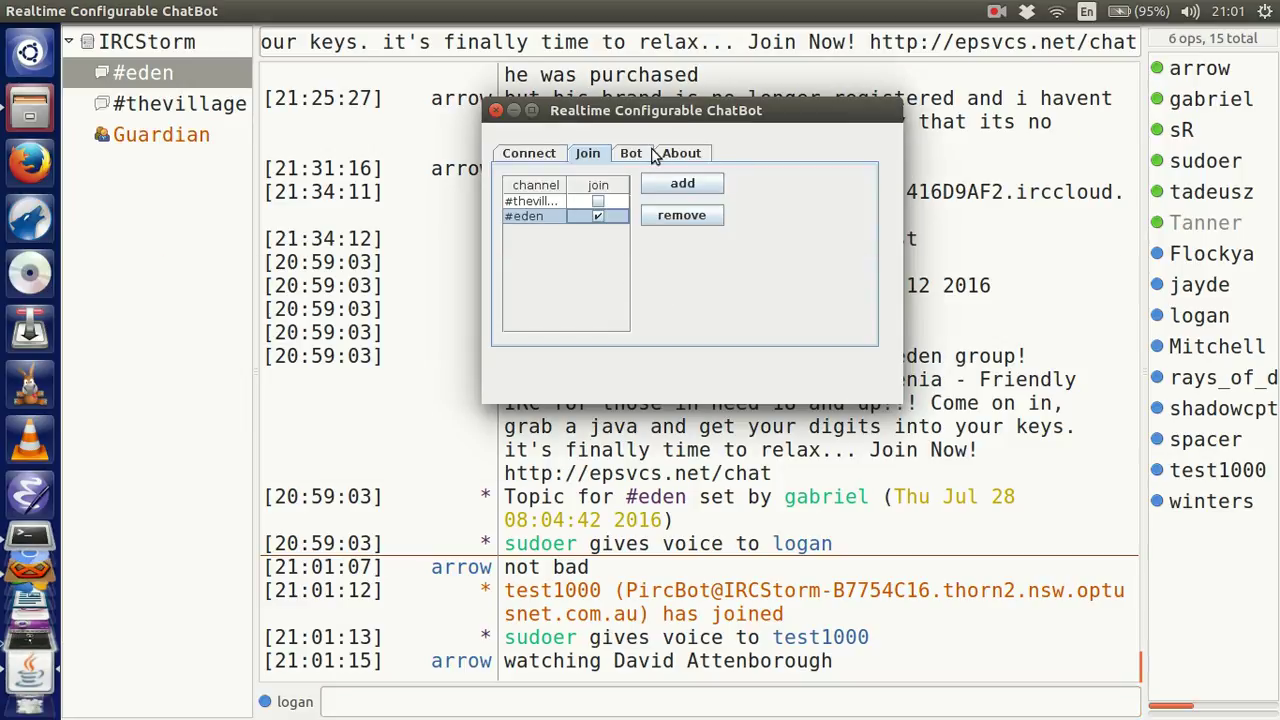
Set the first rule's message to '%list the ops'.
left_click(630, 155)
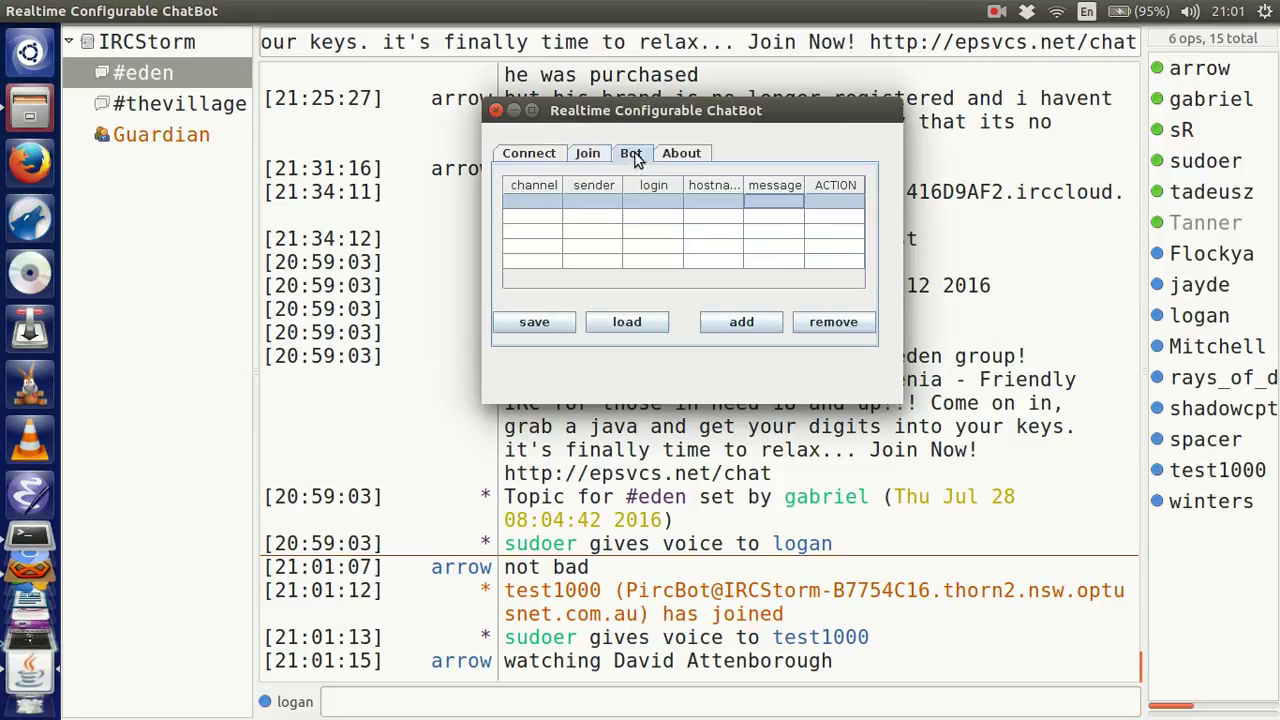
double_click(770, 205)
type("%")
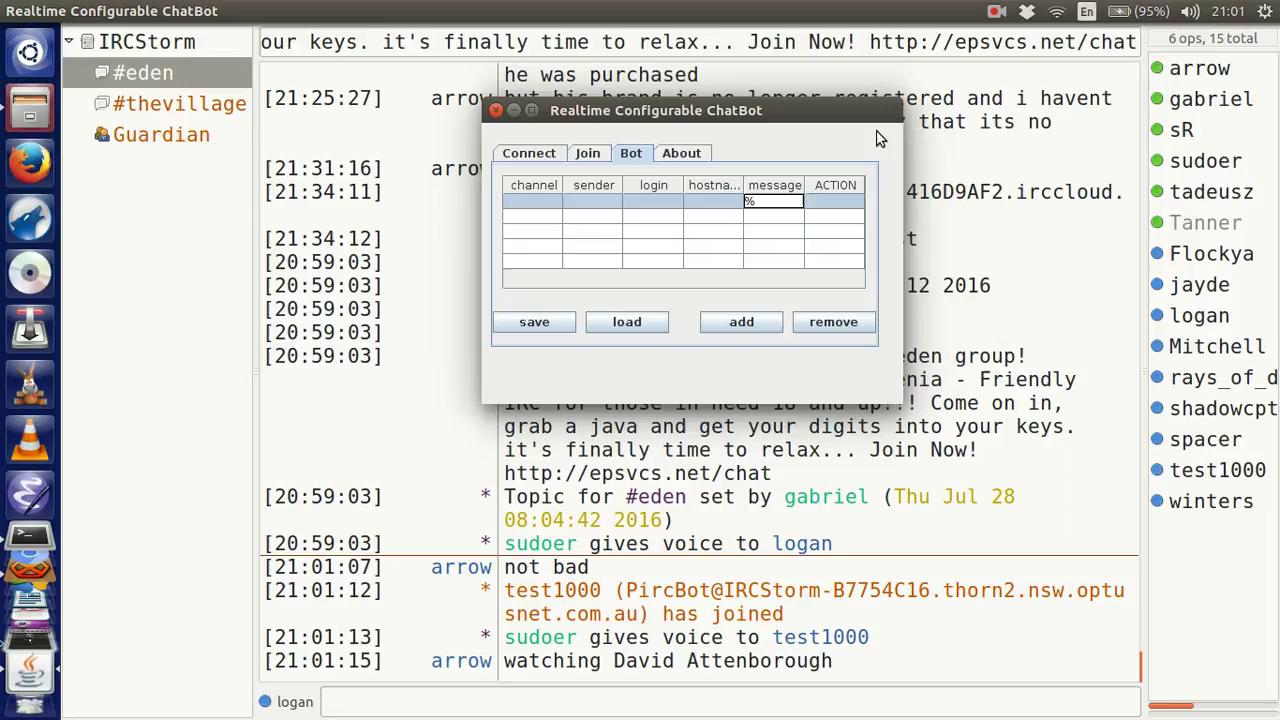
key("BackSpace")
key("Return")
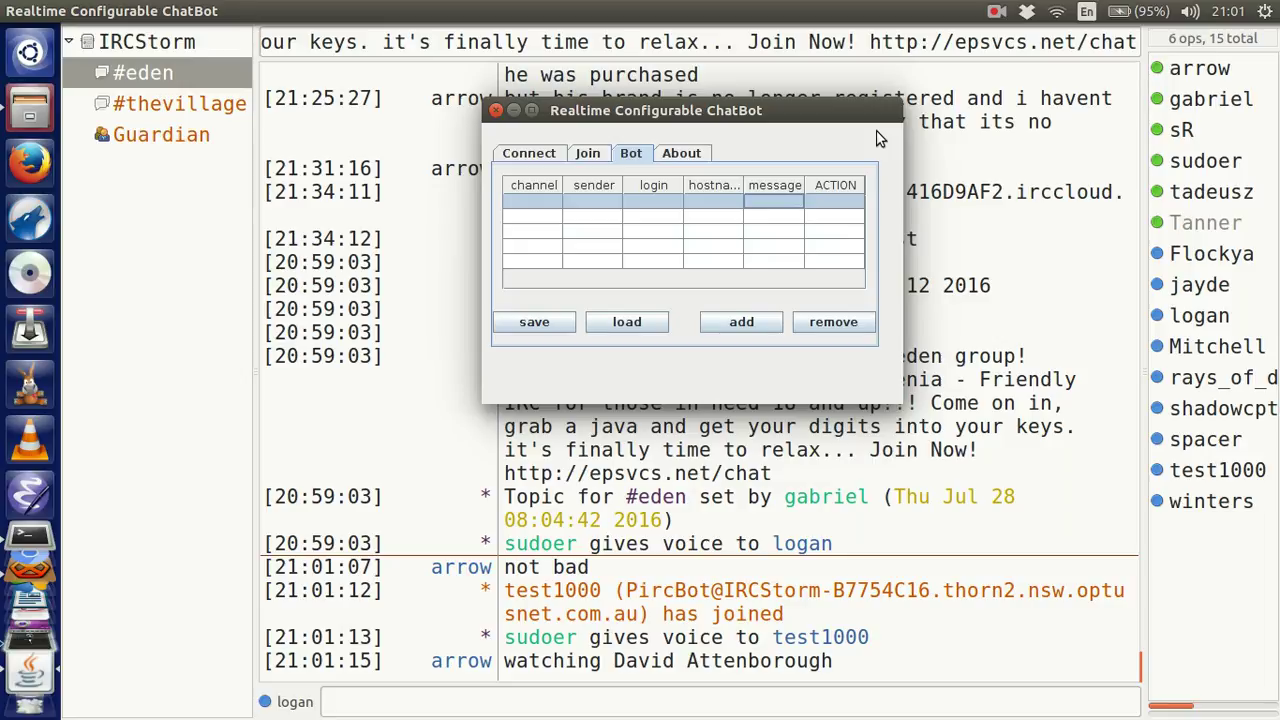
double_click(783, 200)
type("%")
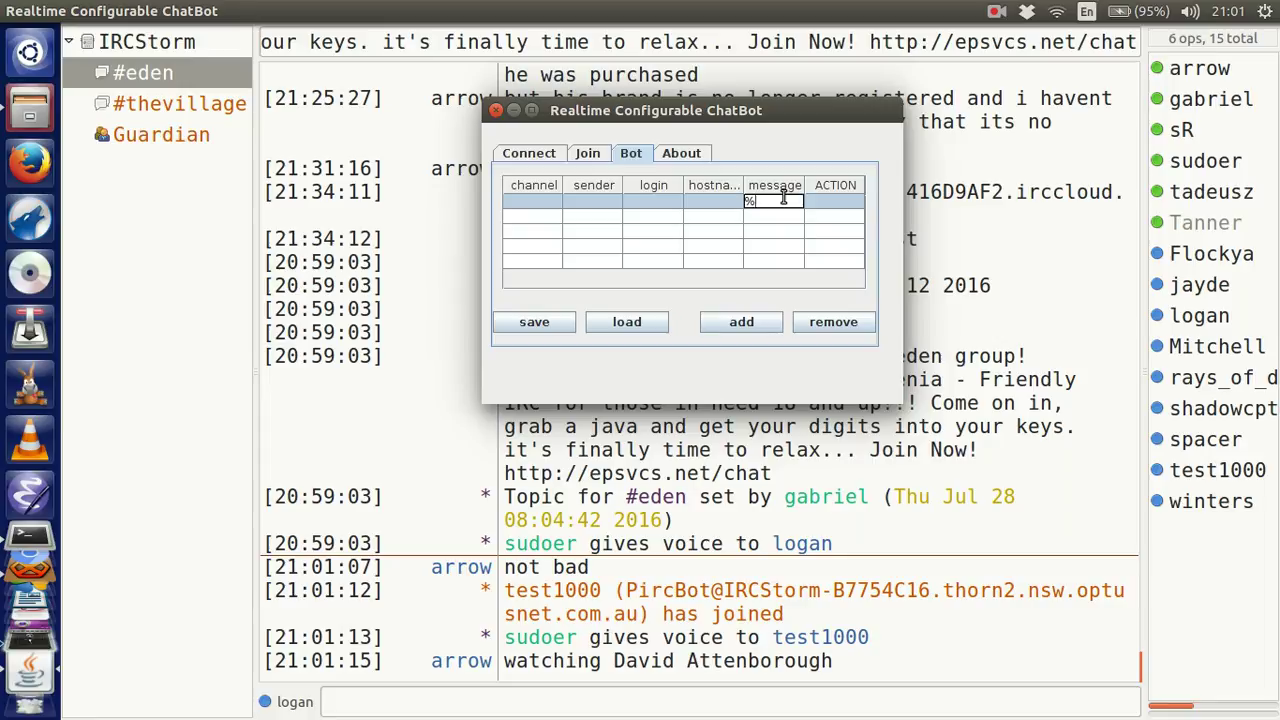
type("li")
type("st")
type(" th...")
key("Return")
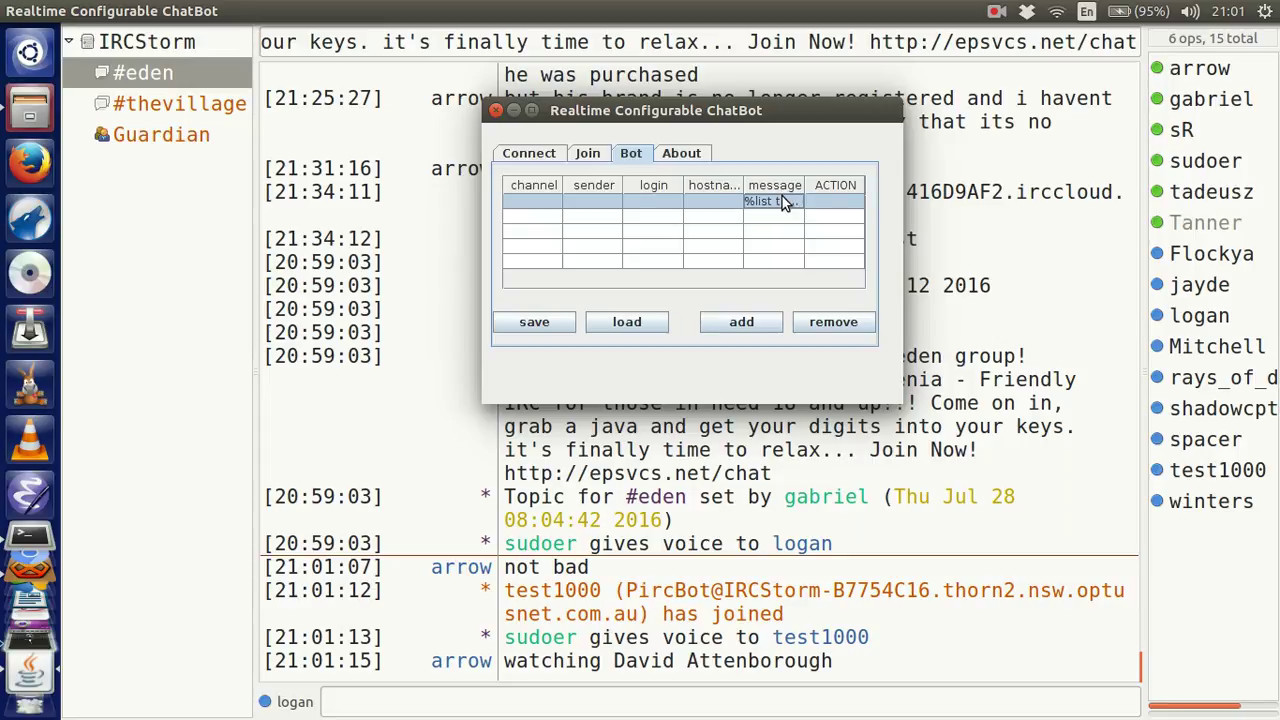
Set the first rule's ACTION reply to the list of the channel's six ops.
left_click(838, 203)
type("the ops are")
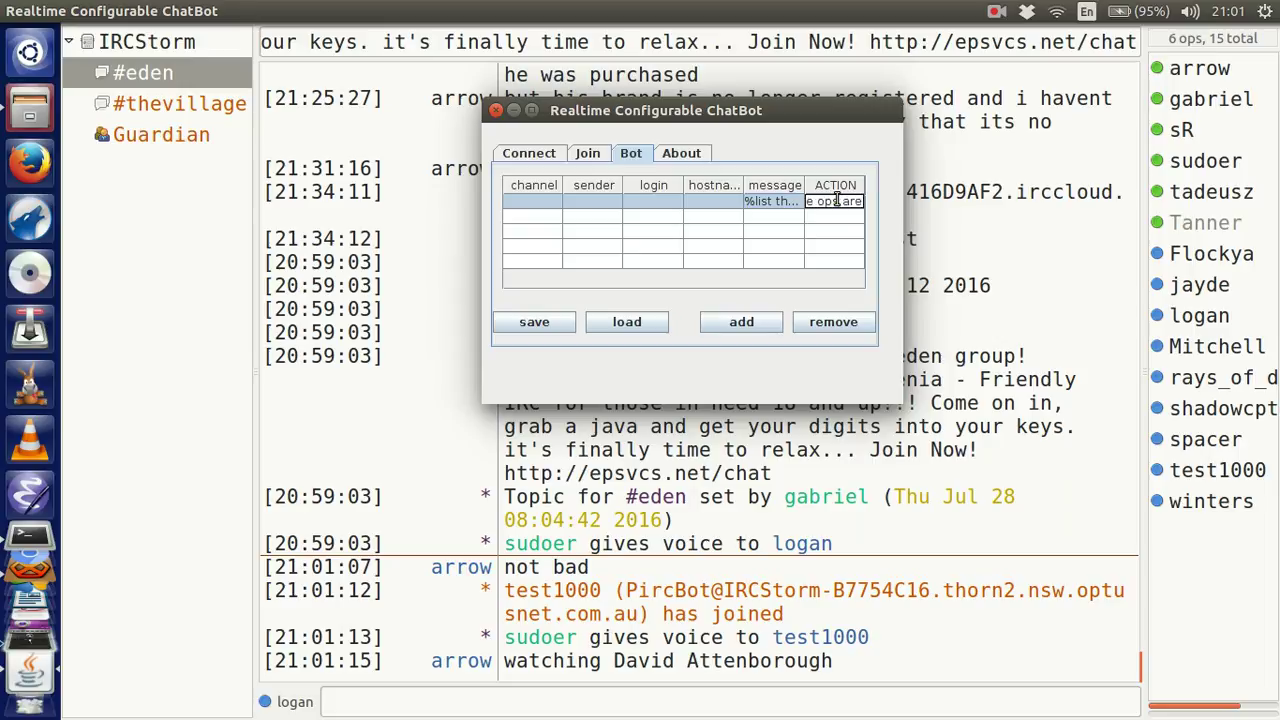
type(" arrow")
type(", gabriel")
type(", sR, sud")
type("oer")
type(", tadeus")
type("z, and")
type(" Tanner")
key("Return")
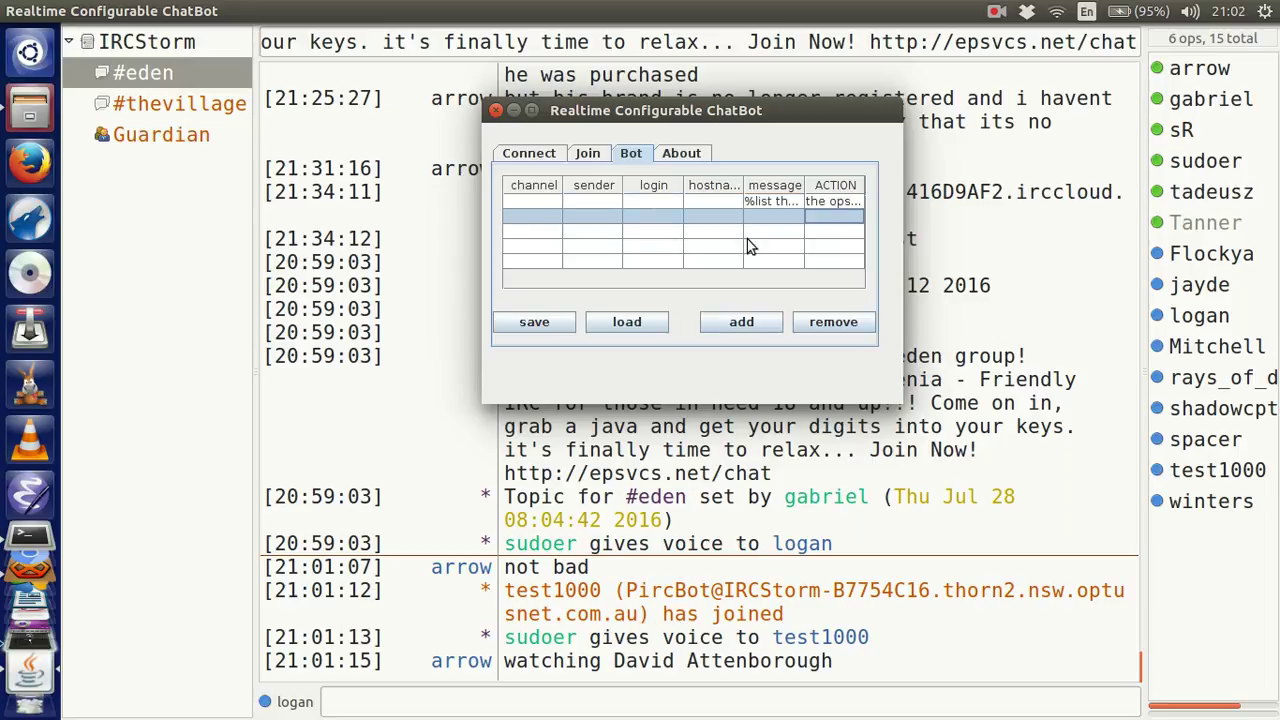
Send '%list the ops' in #eden to test the first rule.
left_click(603, 702)
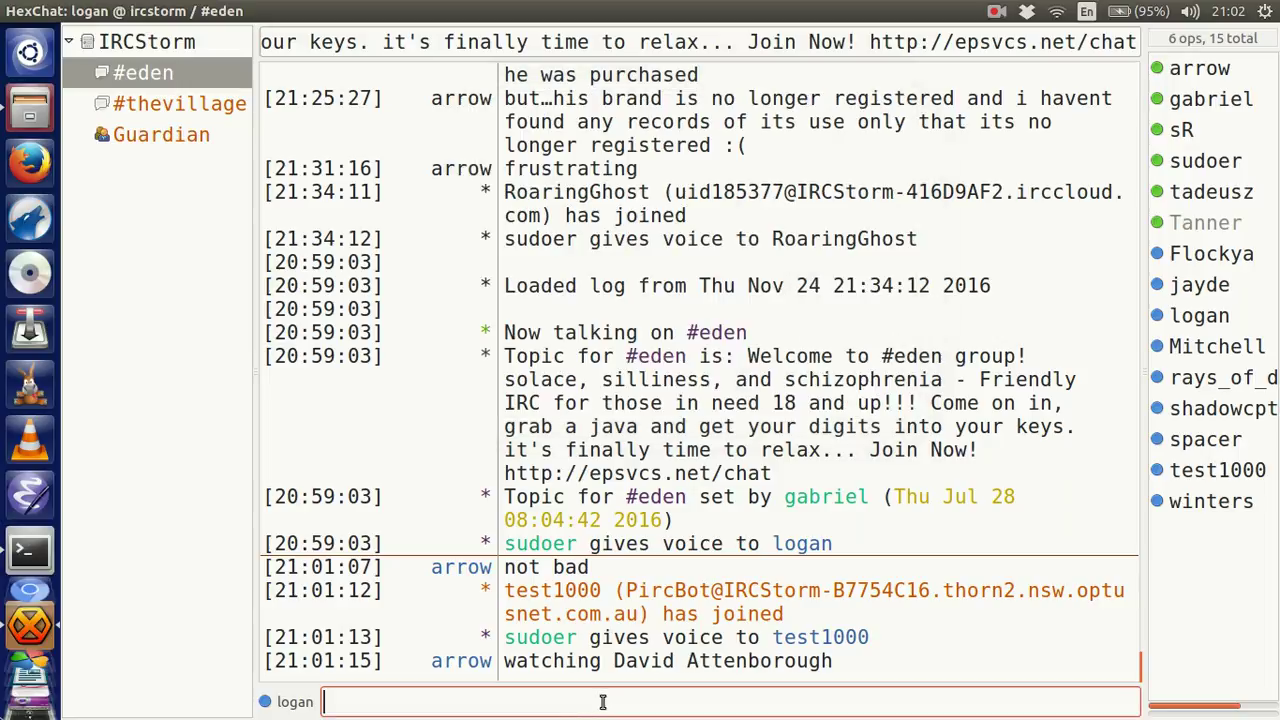
type("%list t")
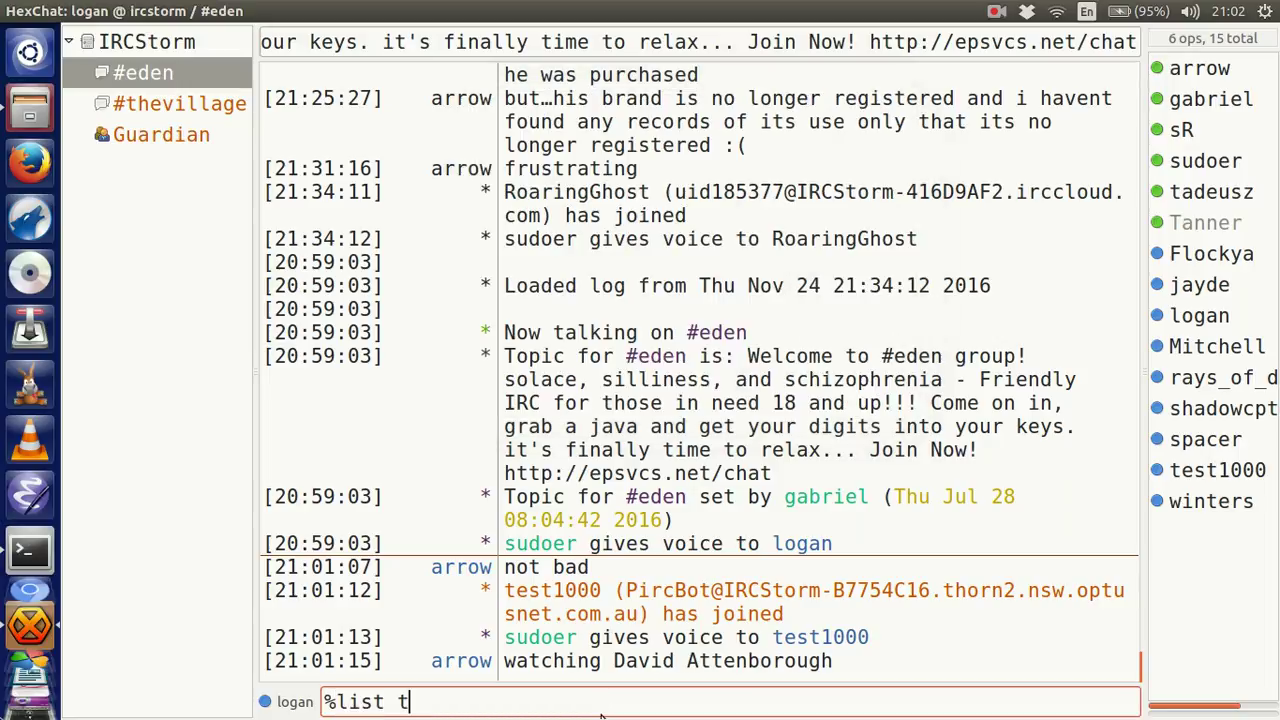
type("he ops")
key("Return")
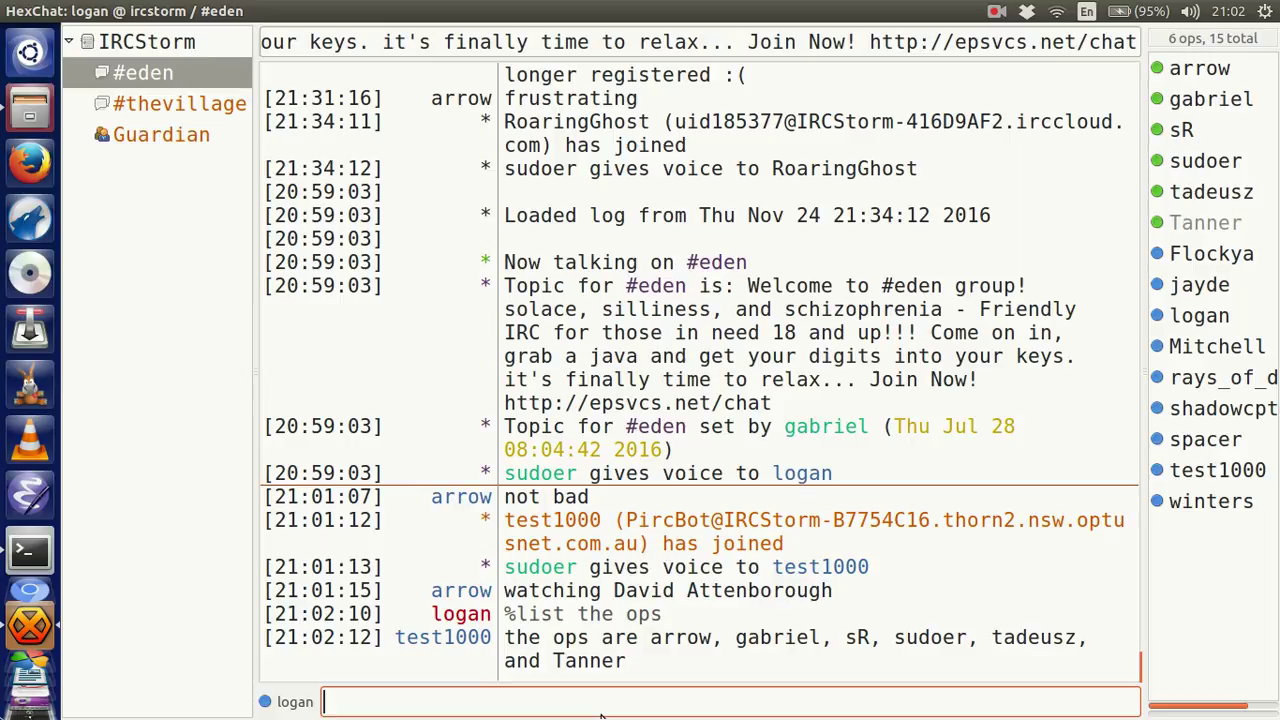
key("alt+Tab")
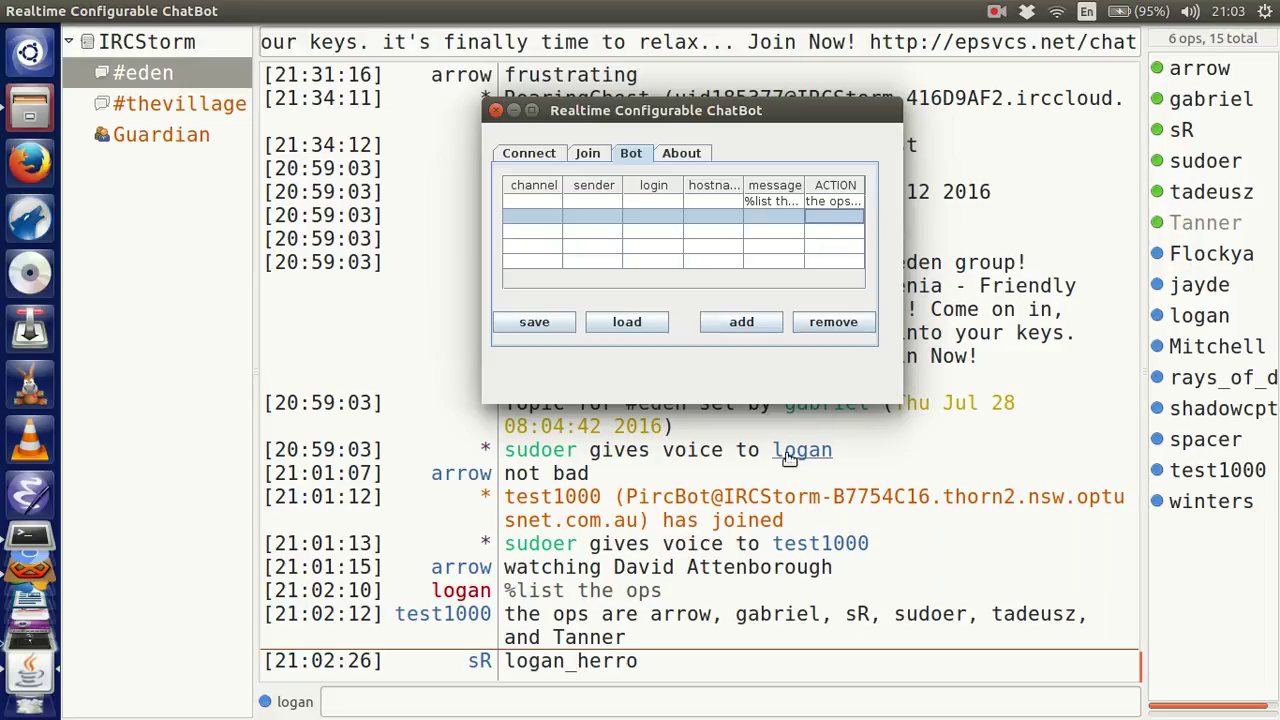
Give the second rule a user's nickname as message and 'he is mean' as reply.
left_click(760, 216)
double_click(791, 219)
type("logan h")
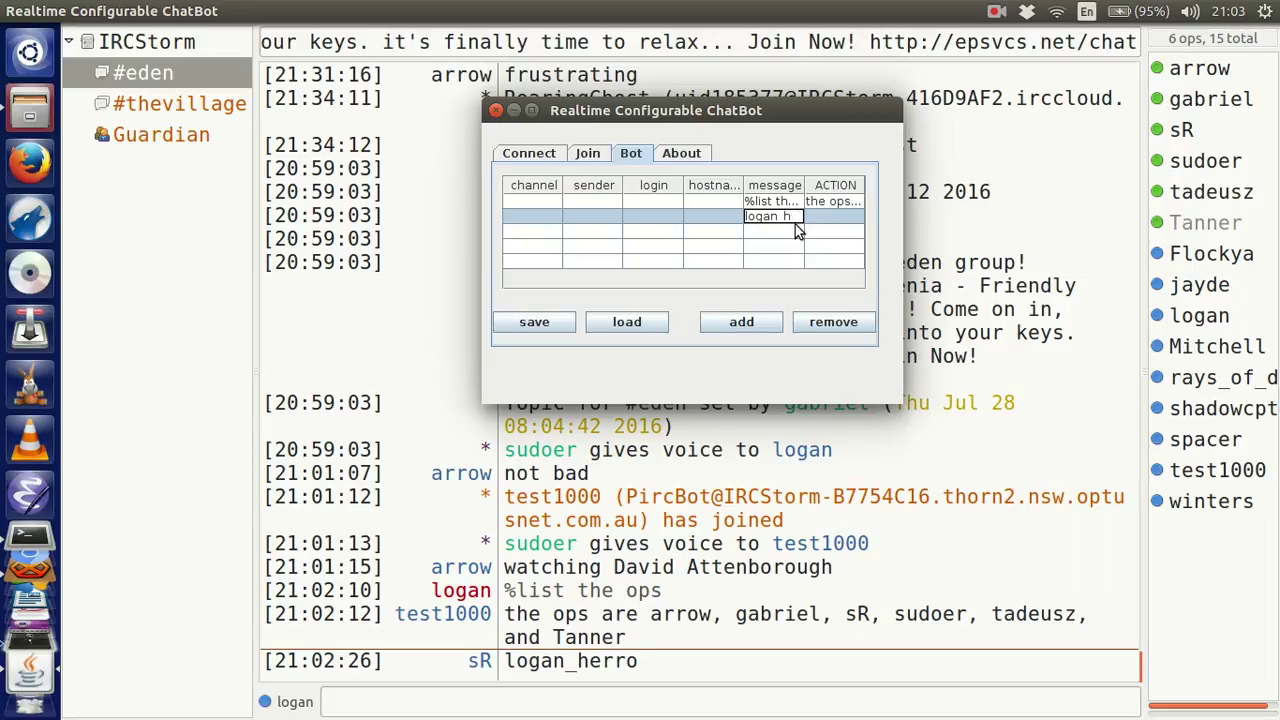
type("erro")
key("Return")
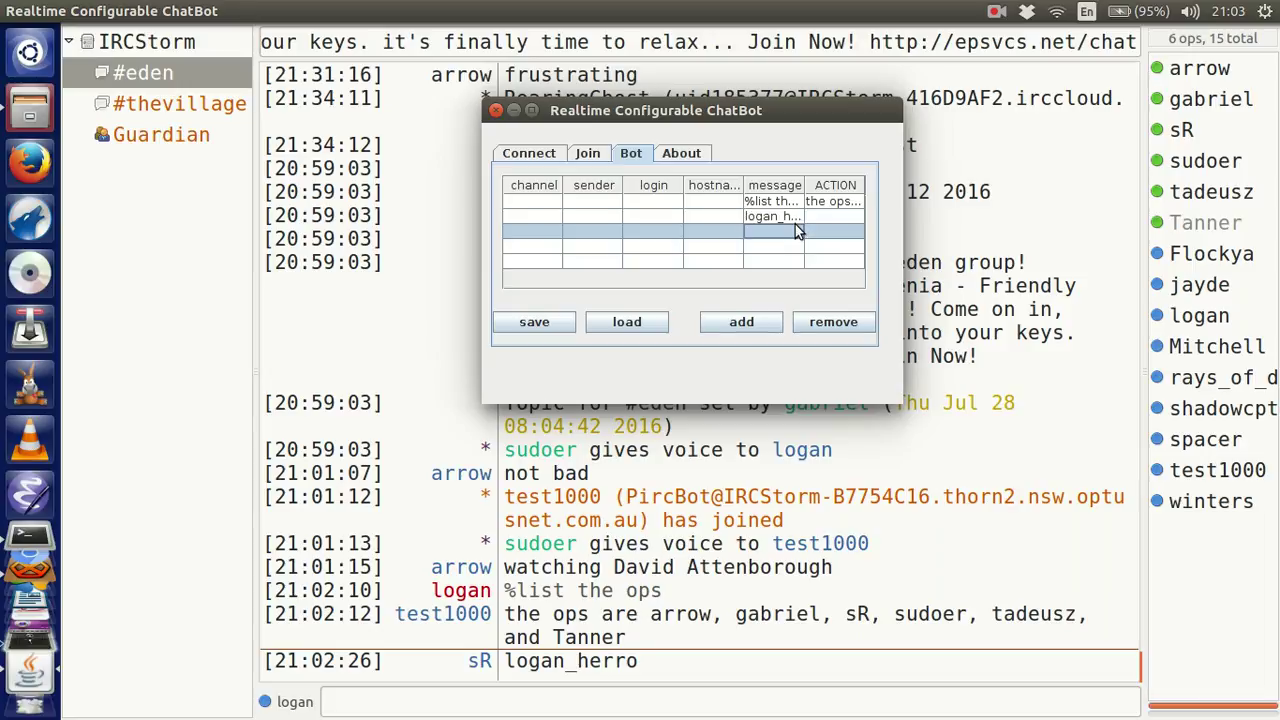
left_click(837, 218)
double_click(838, 218)
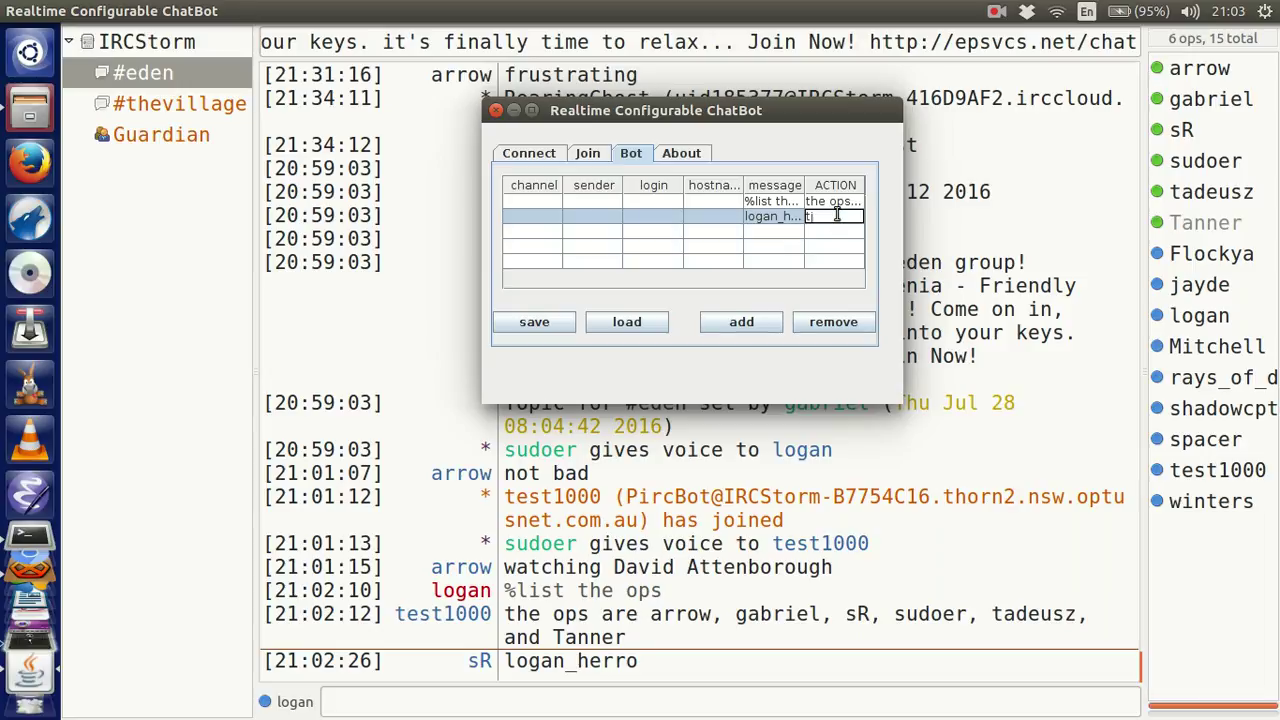
type("he is mean")
key("Return")
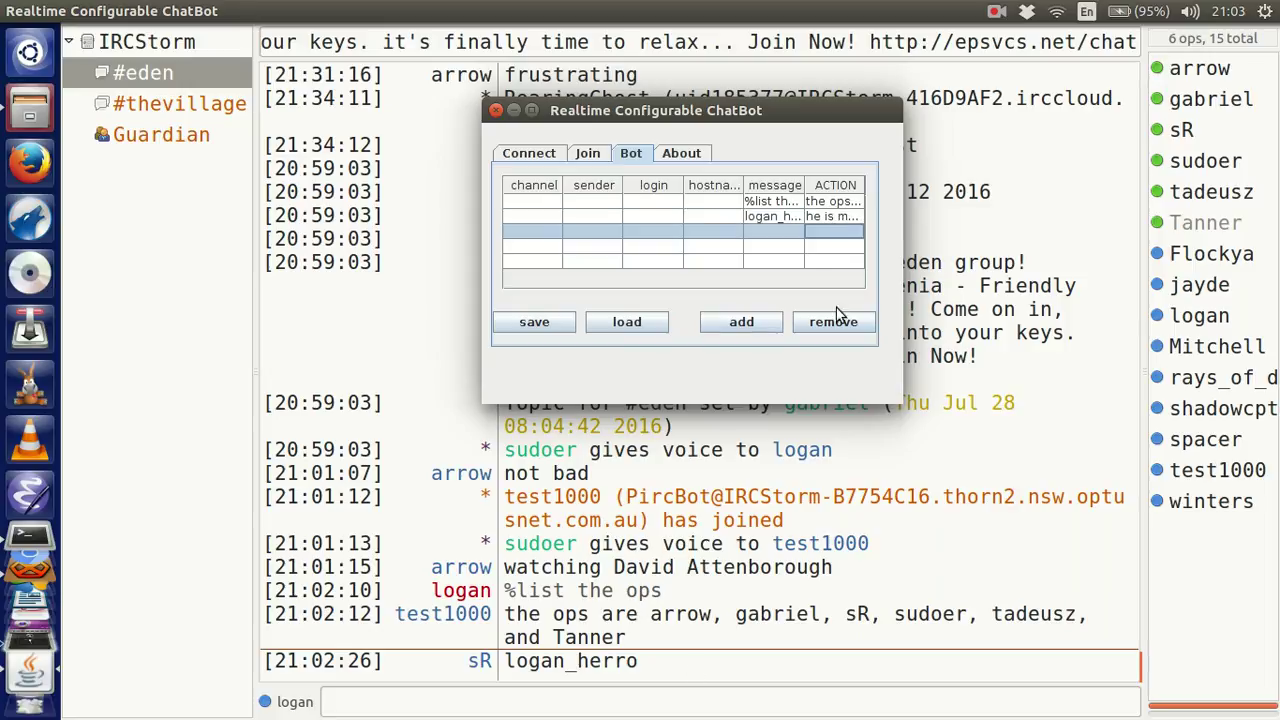
Post the user's nickname in #eden to trigger the second rule's reply.
left_click(541, 700)
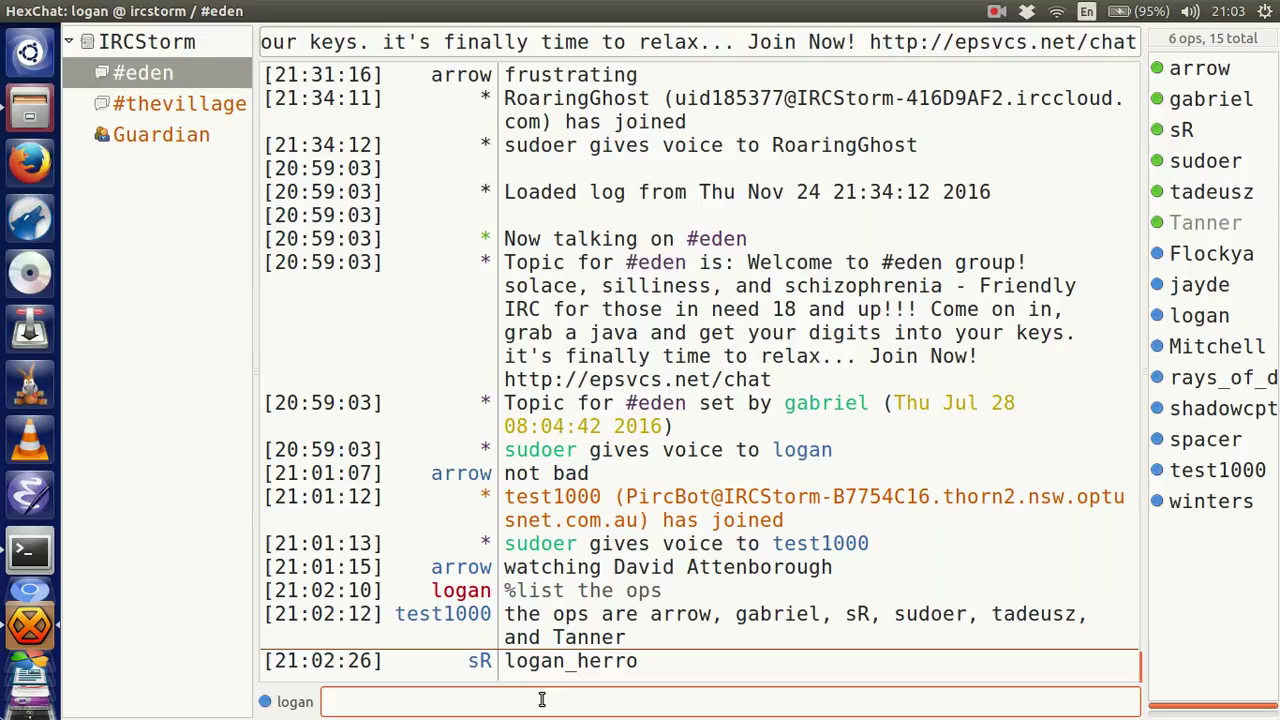
type("logan_herro")
key("Return")
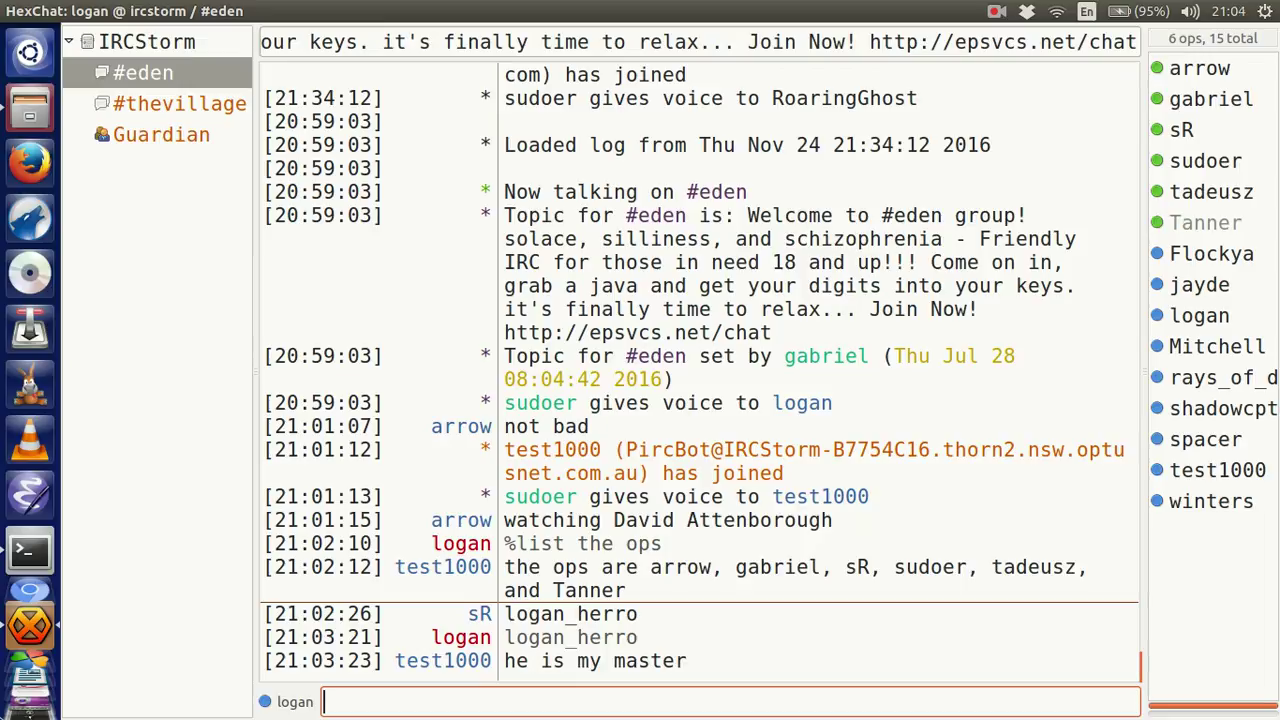
key("alt+Tab")
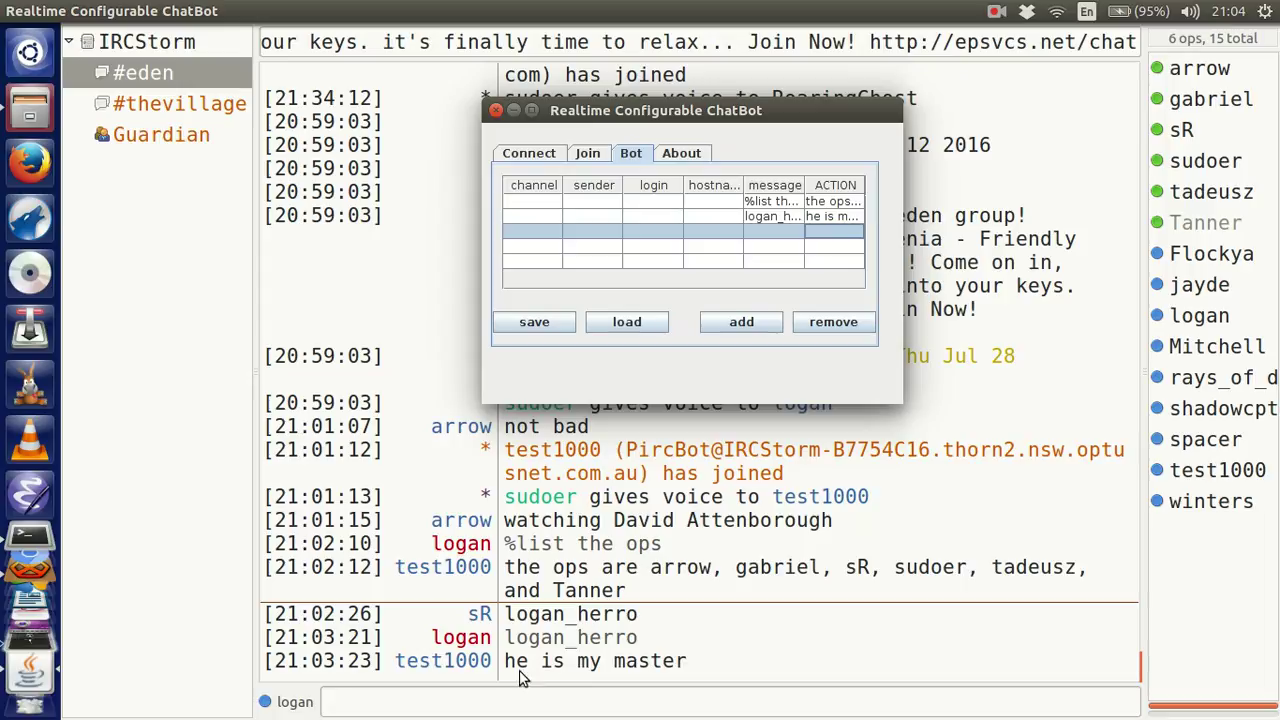
Fill the third rule with an '… is the master' message and a 'he is not…' denial reply.
left_click(771, 239)
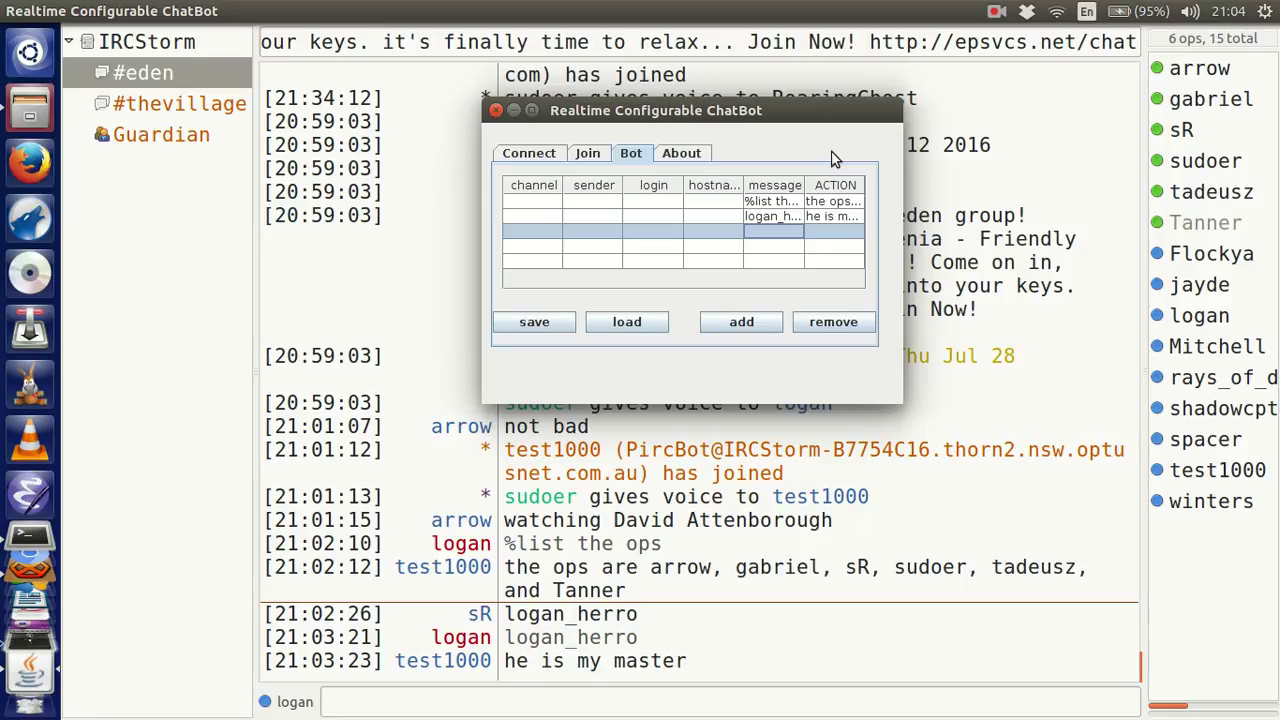
type("sR")
type("he maste")
type("r")
key("Return")
double_click(824, 233)
type("he is not, logan is the m")
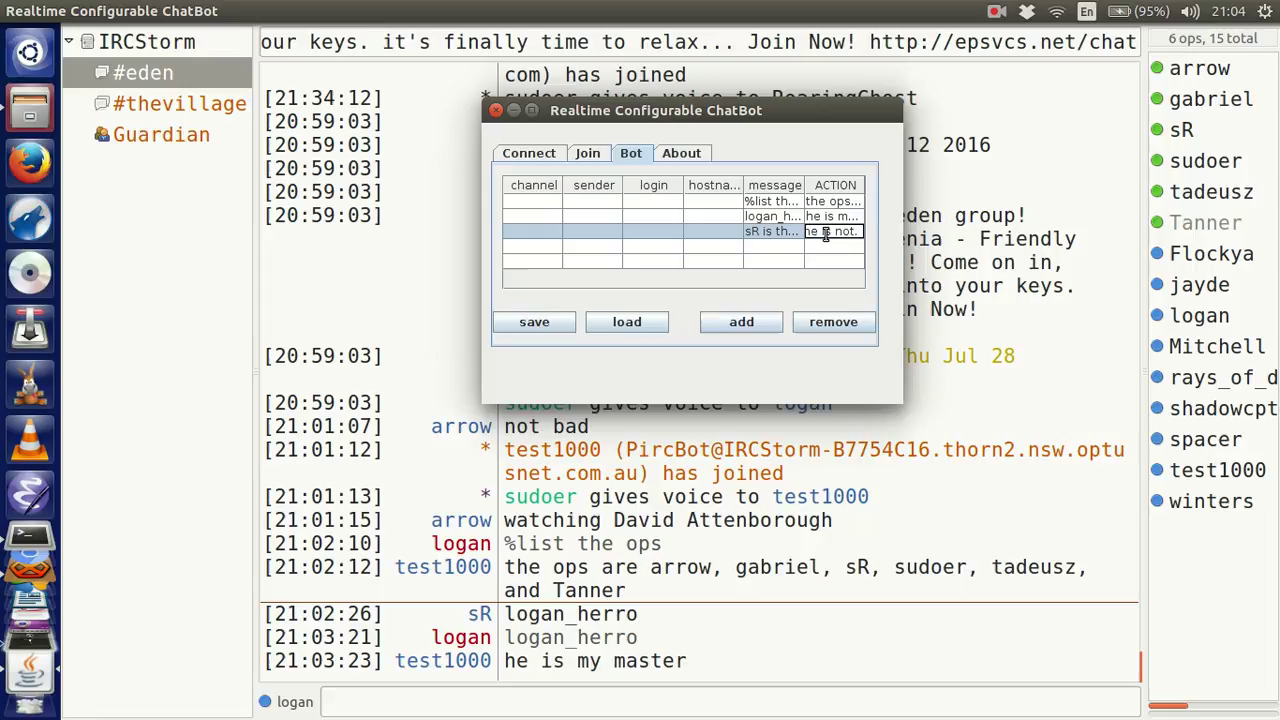
type("aster")
key("Return")
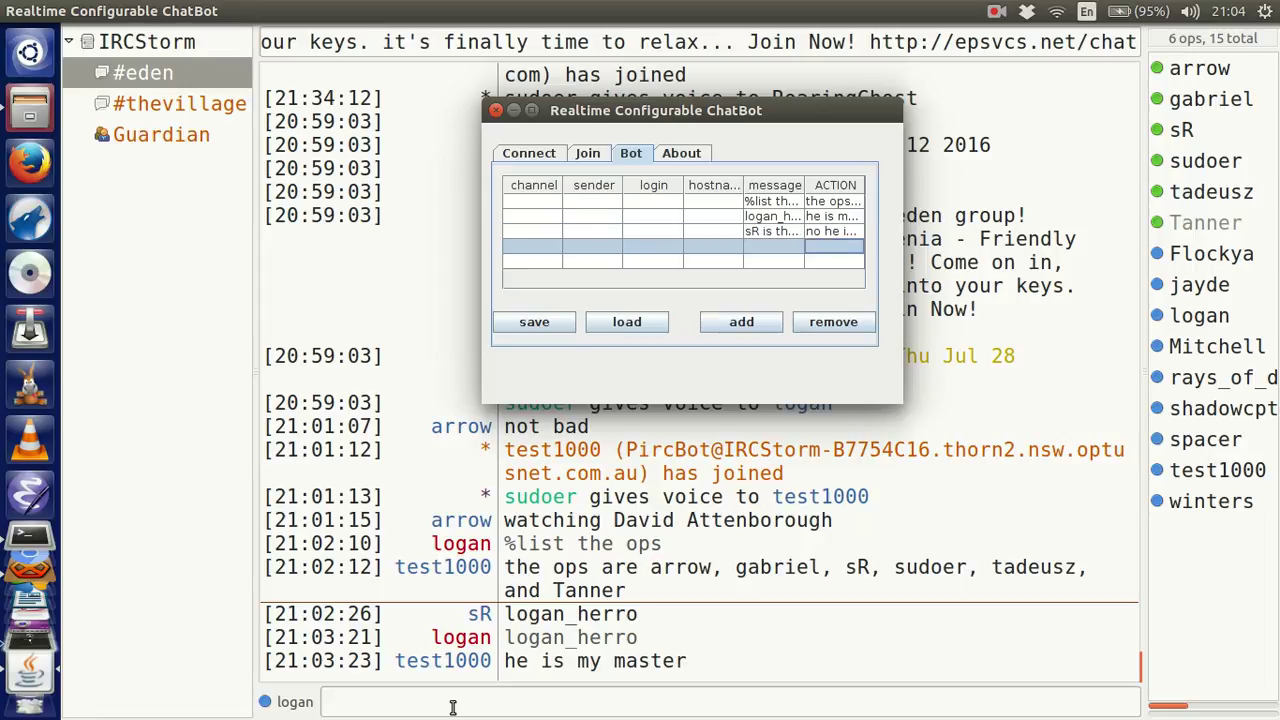
left_click(452, 705)
Post 'sR is the master' in #eden to trigger the bot's 'logan is the master' reply.
type("sR is the ")
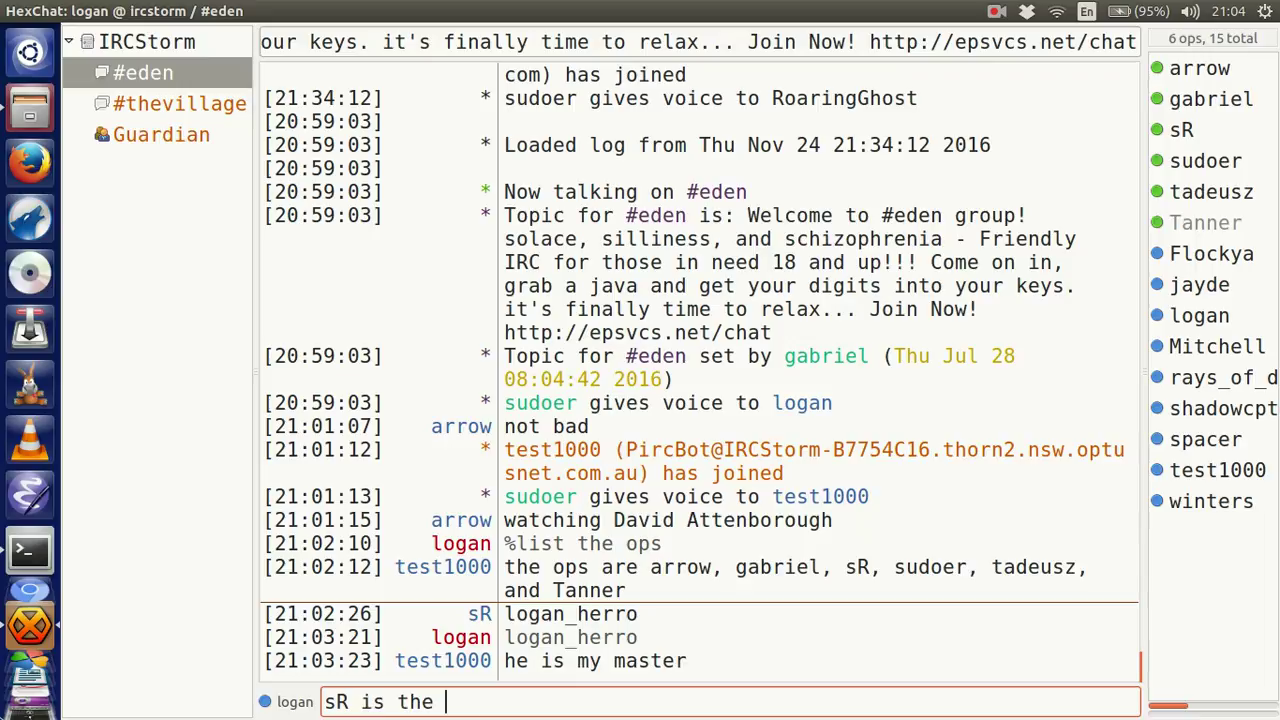
type("master")
key("Return")
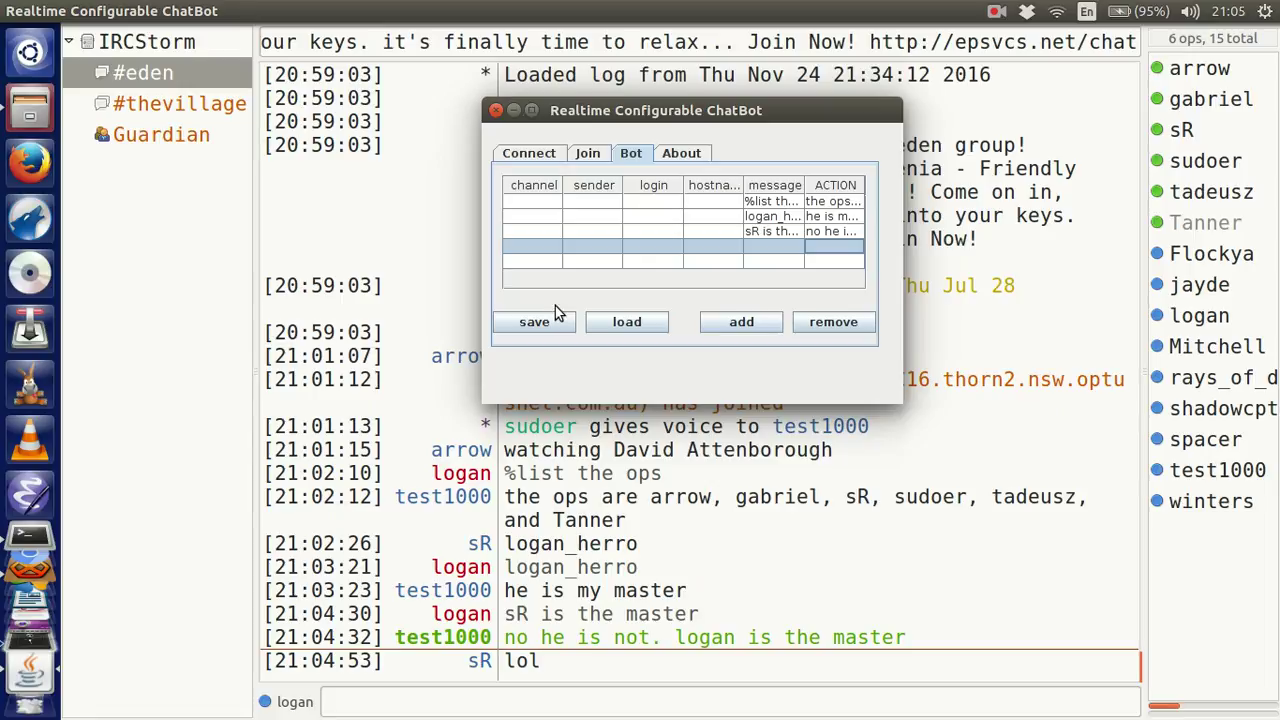
Add a fourth rule pairing the message 'sR' with the reply 'he is logan's master'.
left_click(783, 244)
type("sR")
key("Return")
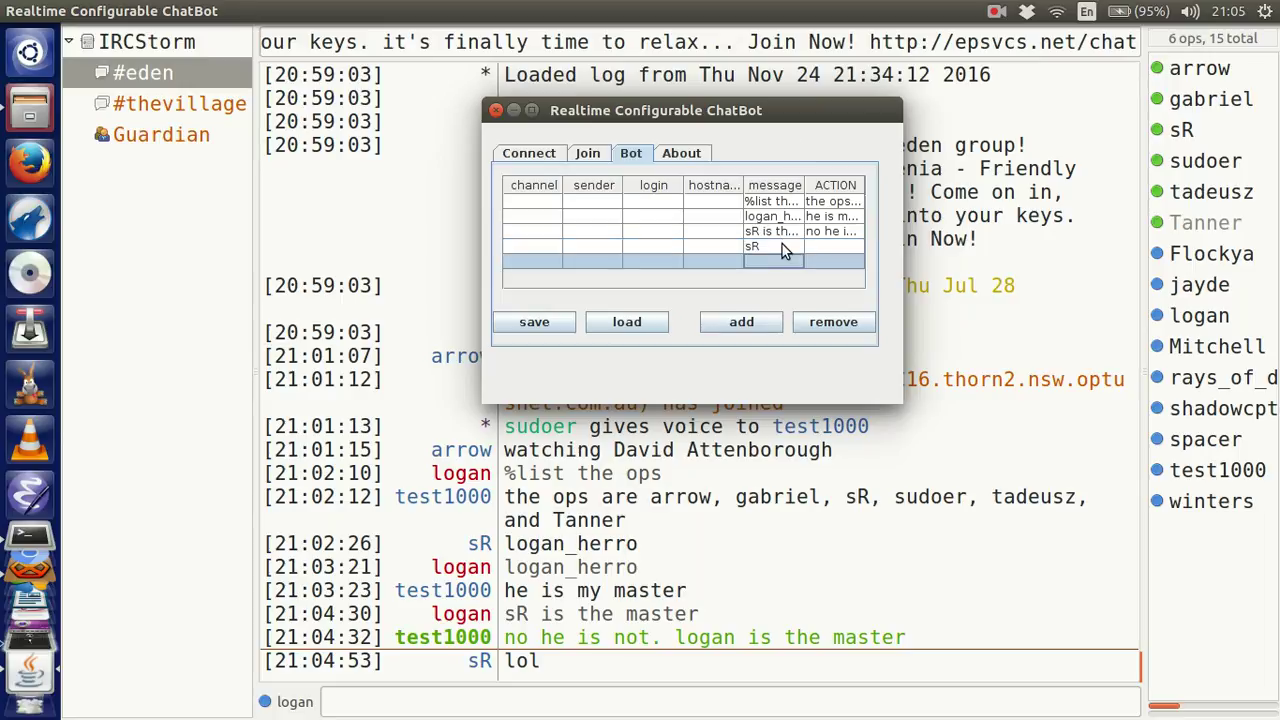
left_click(832, 246)
type("he is loga")
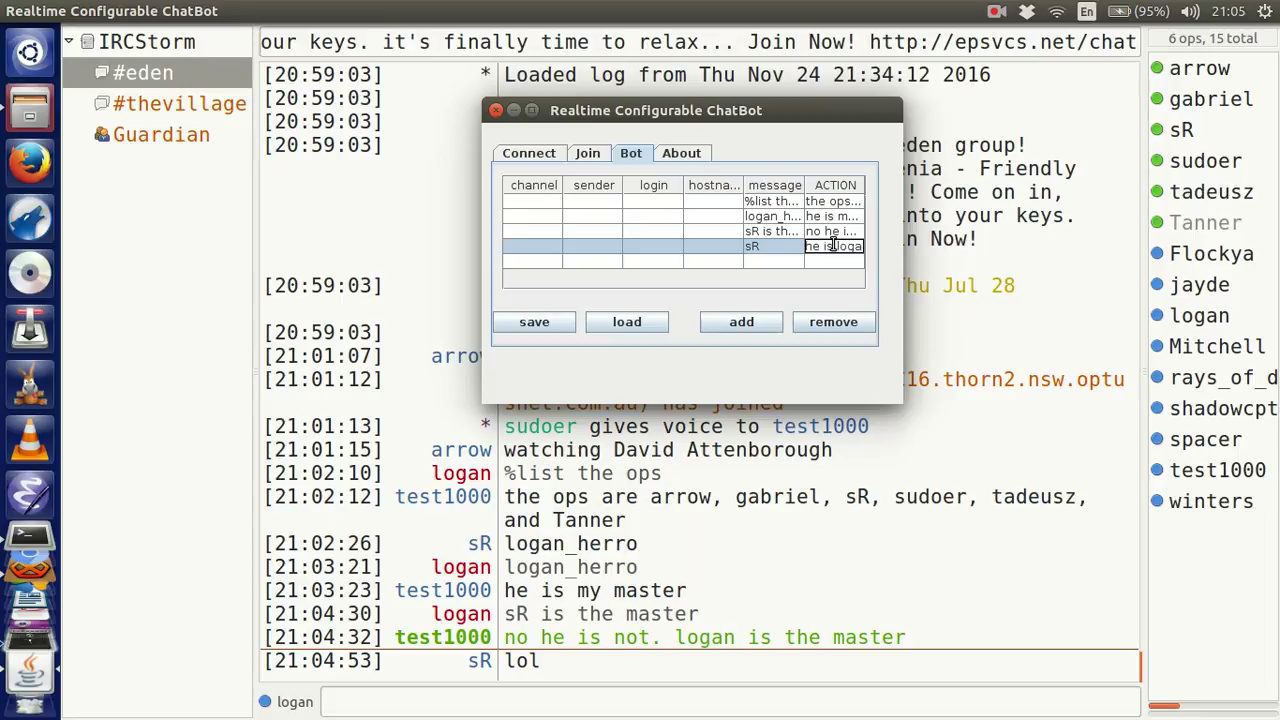
type("n's master")
key("Return")
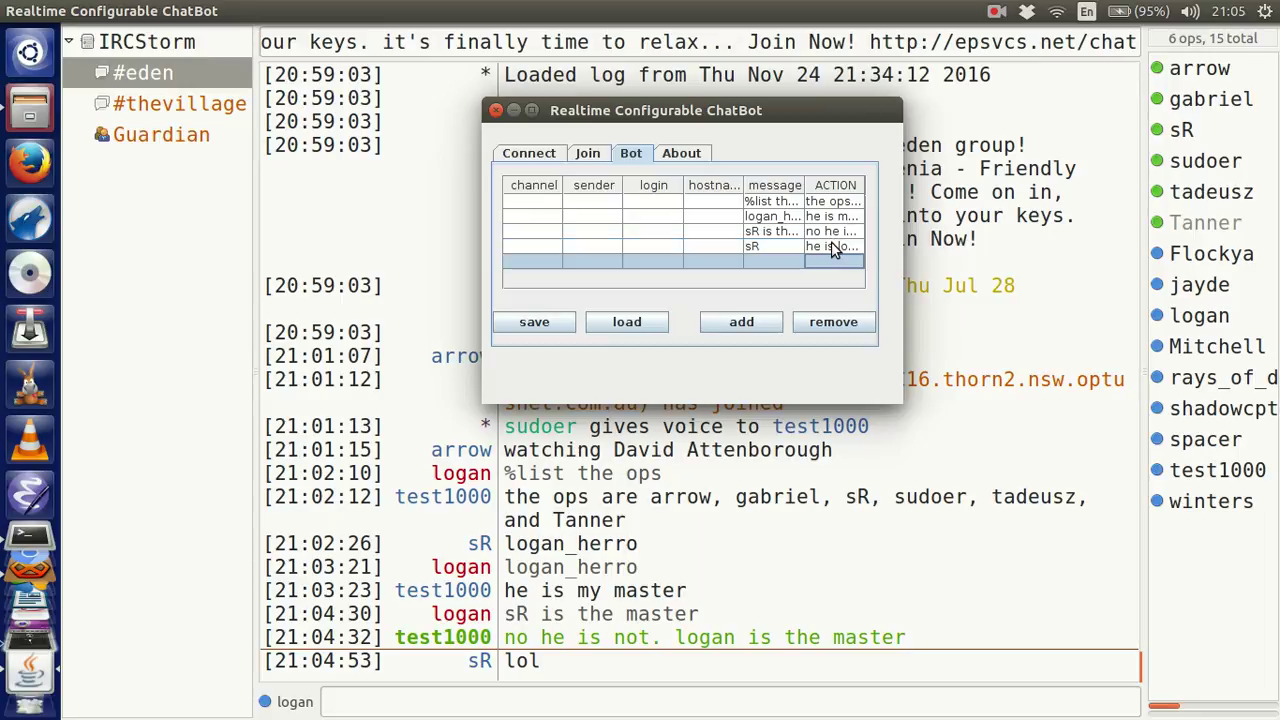
Send 'sR' to #eden and get the bot's 'he is logan's friend' reply.
left_click(504, 706)
type("sR")
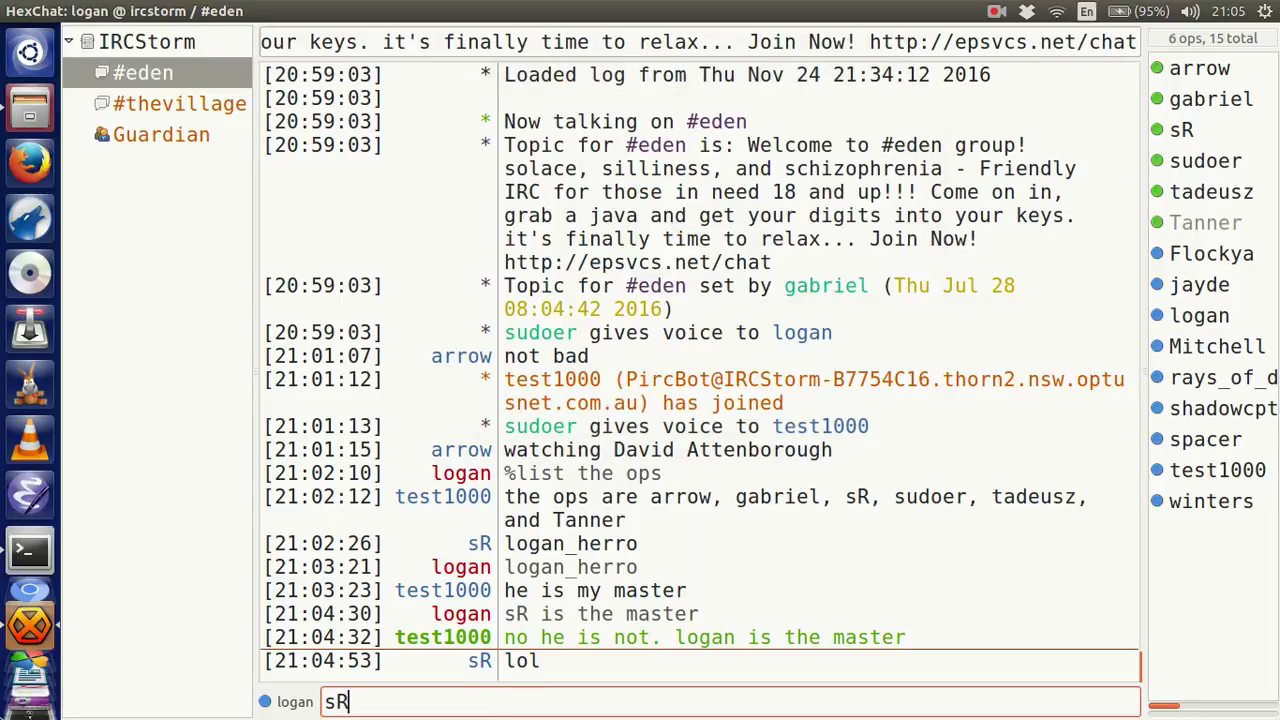
key("Return")
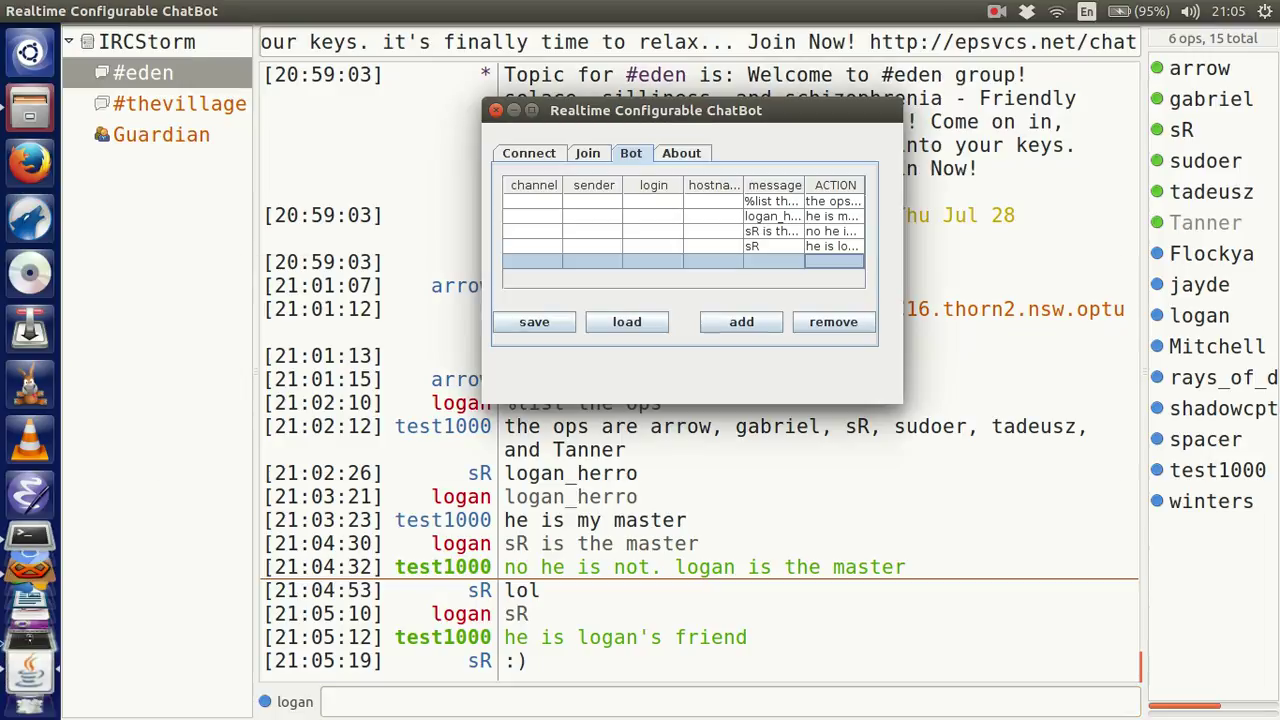
left_click(766, 261)
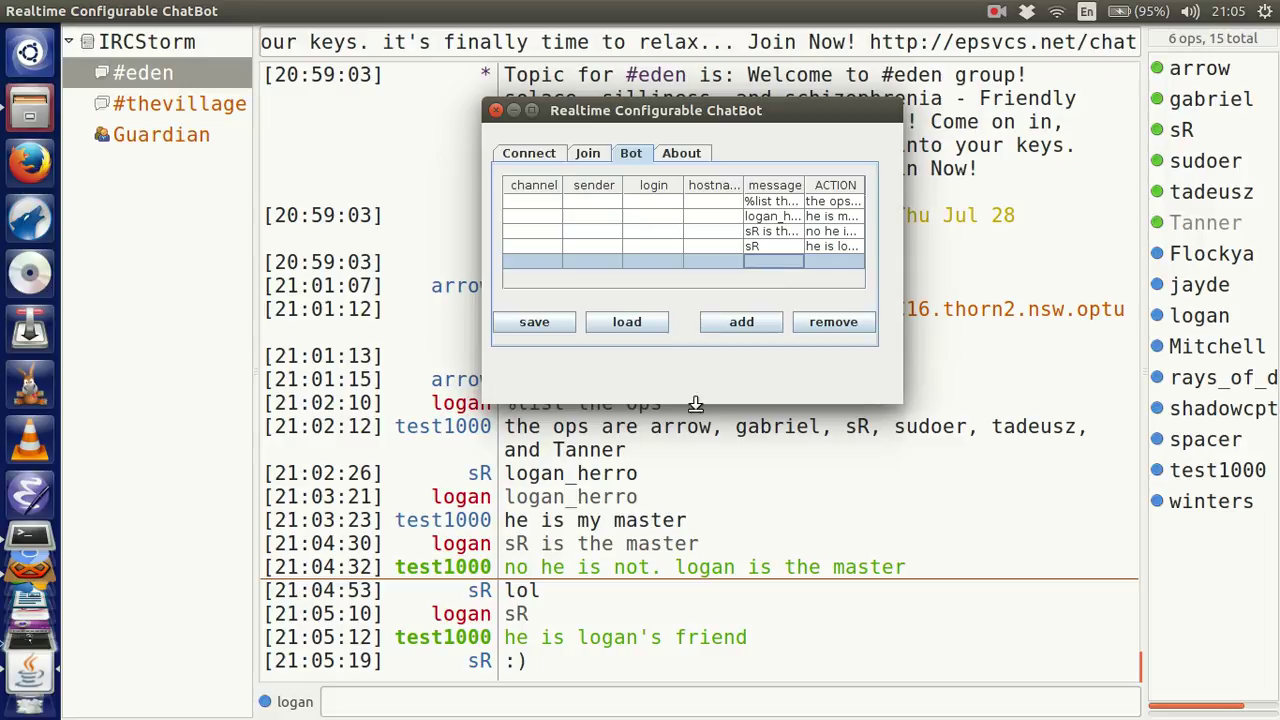
left_click(503, 711)
type("lo")
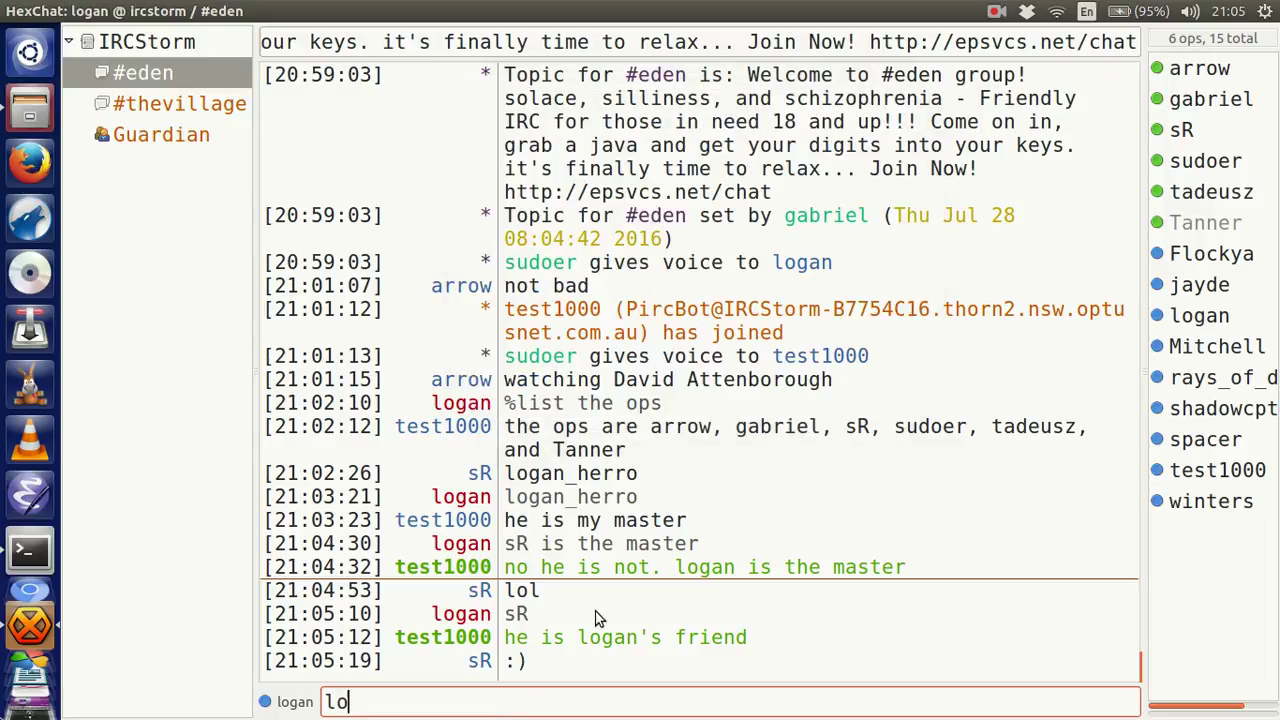
type("gan herro")
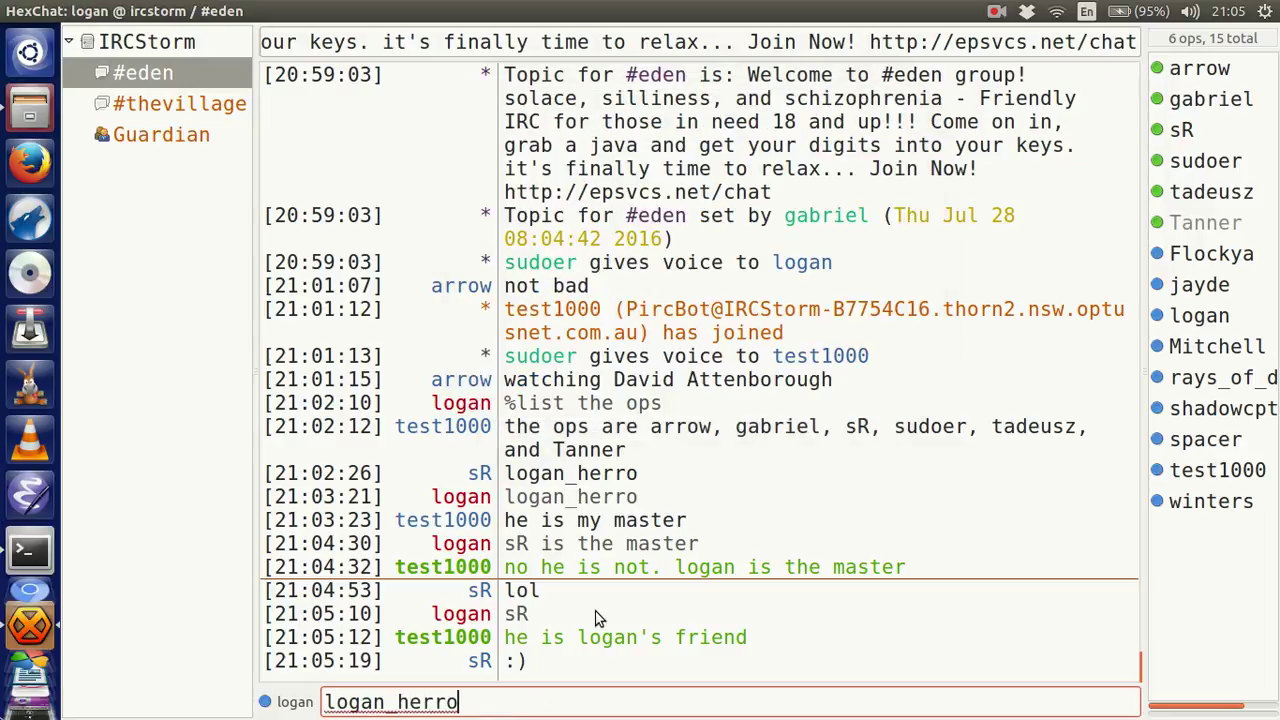
key("Return")
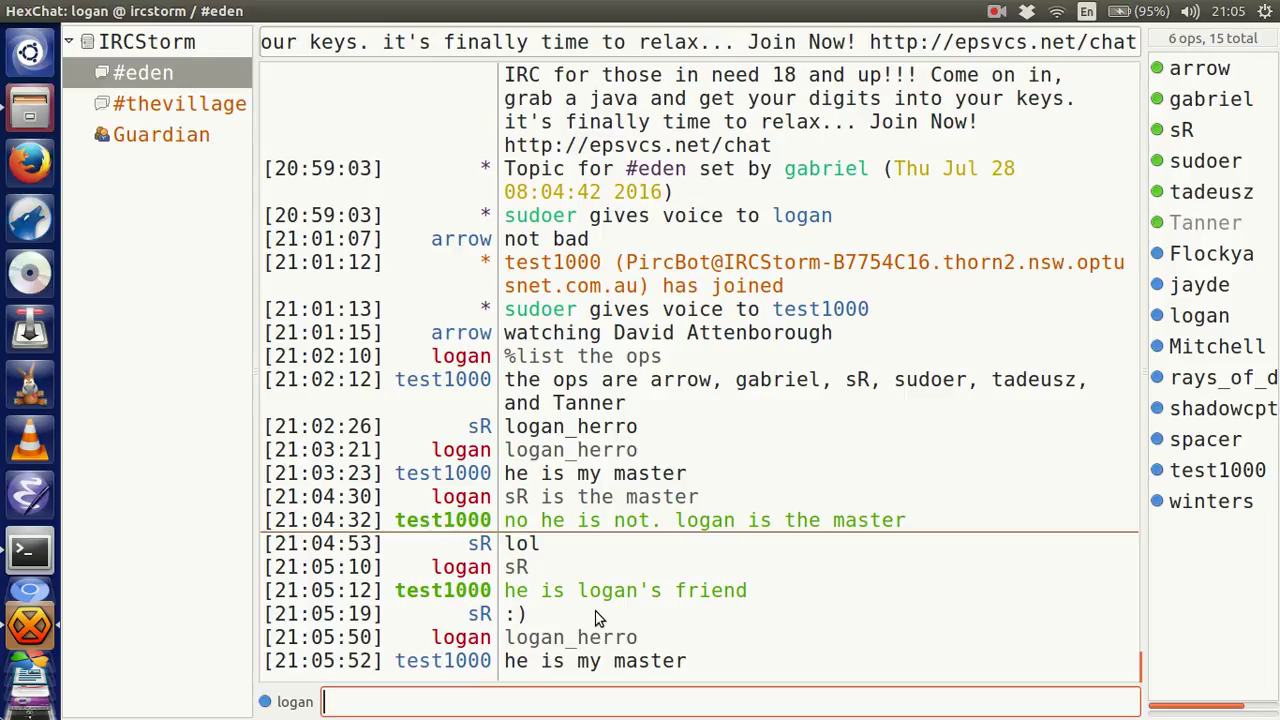
Tell #eden 'sR test1000 is really a bot'.
type("sR ")
type("t")
key("BackSpace")
type("test1000")
type("is really a bot")
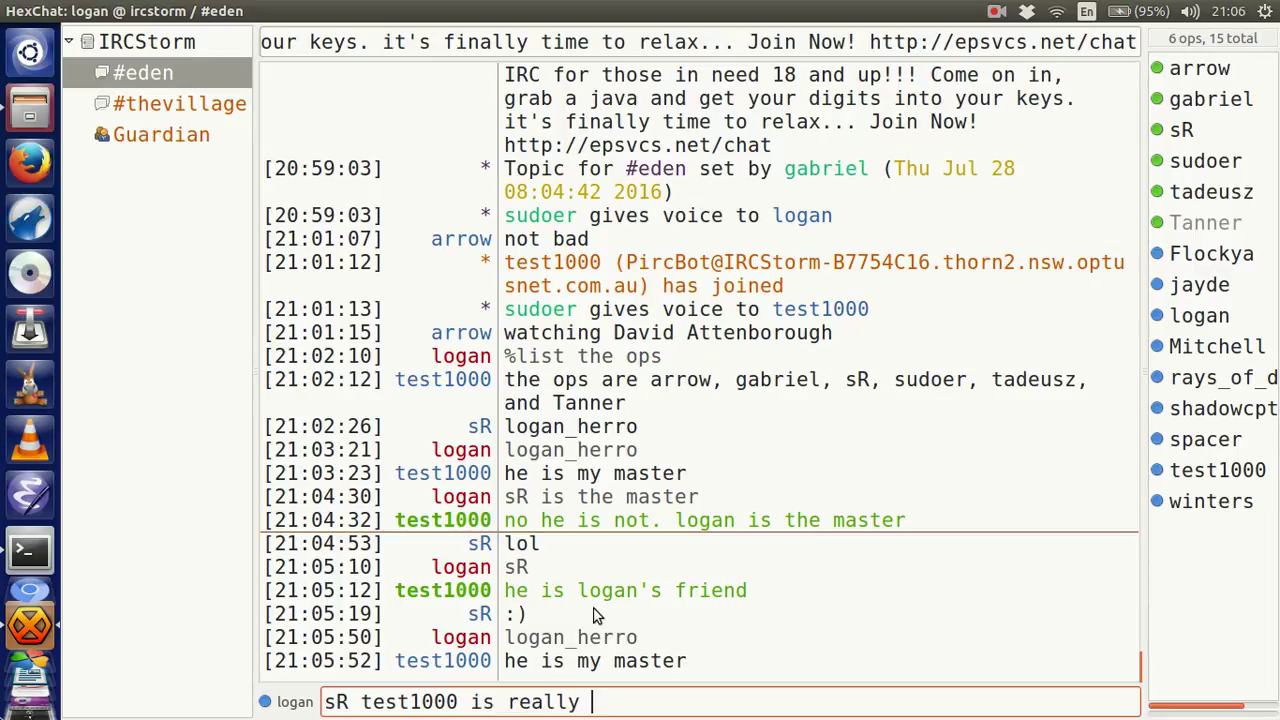
key("Return")
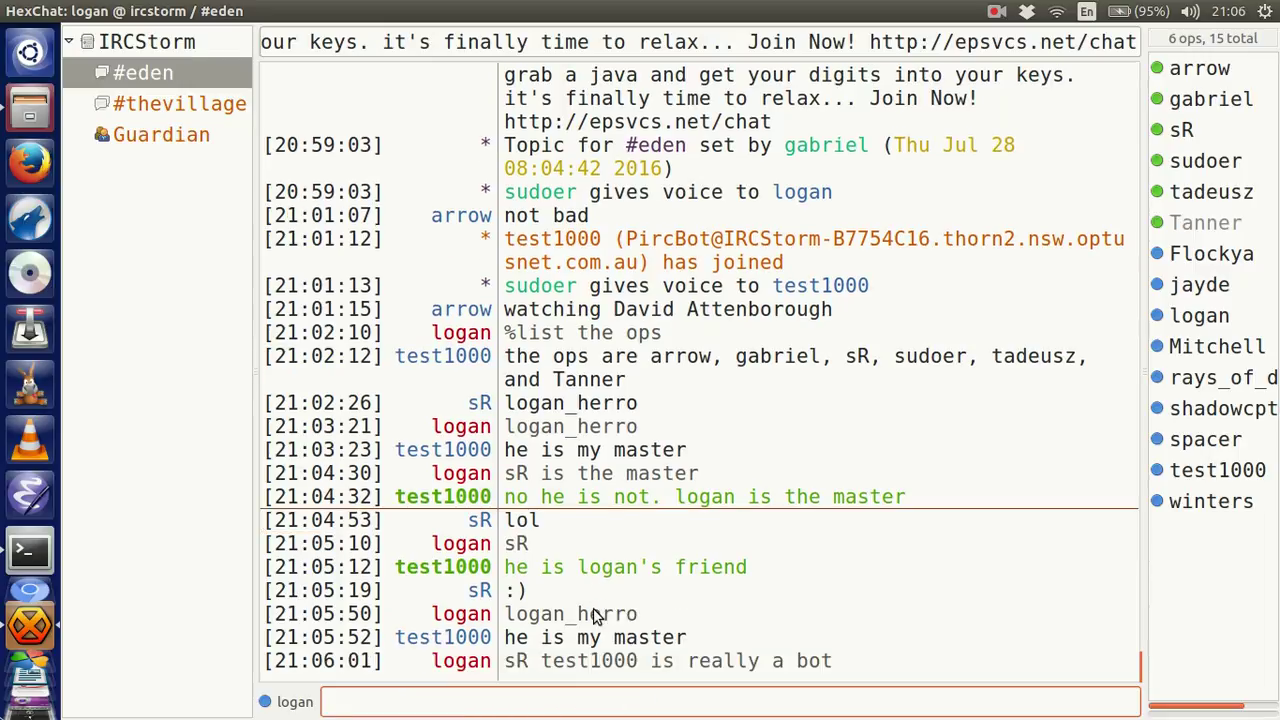
Send the messages 'im not typing for him' and 'ok...' to #eden.
type("im not typing fo")
type("r him")
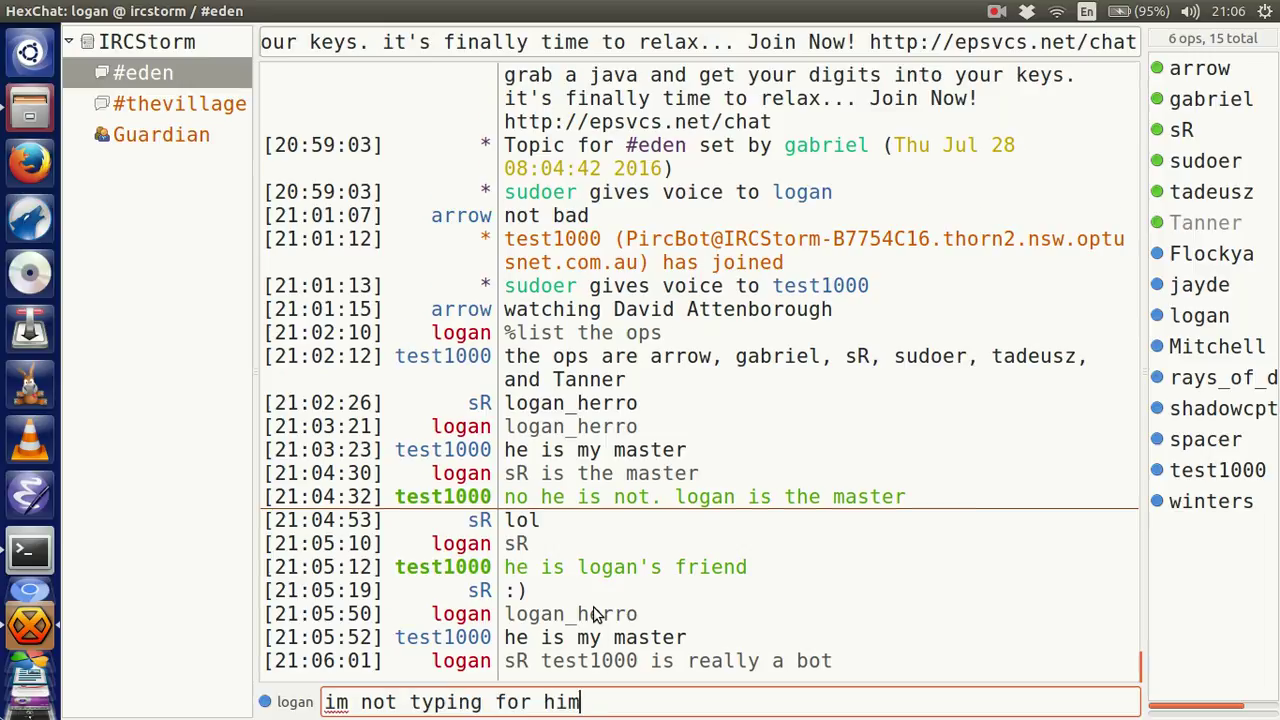
key("Return")
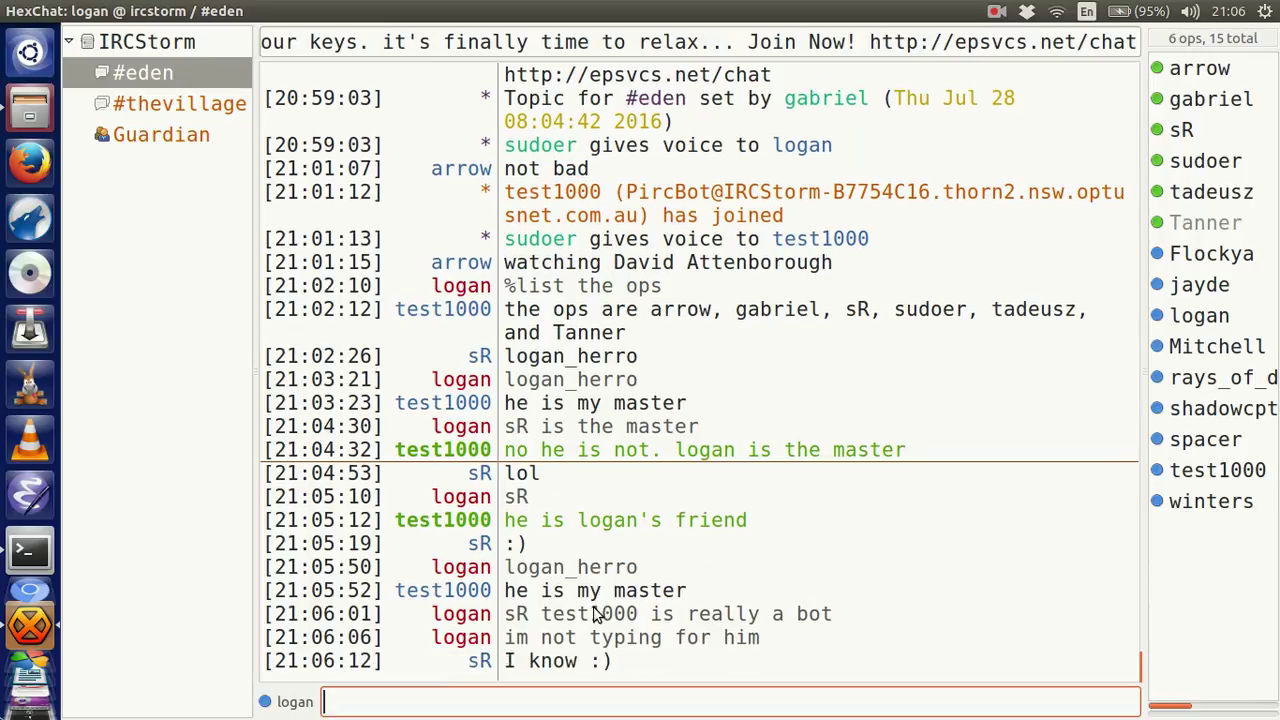
type("ok...")
key("Return")
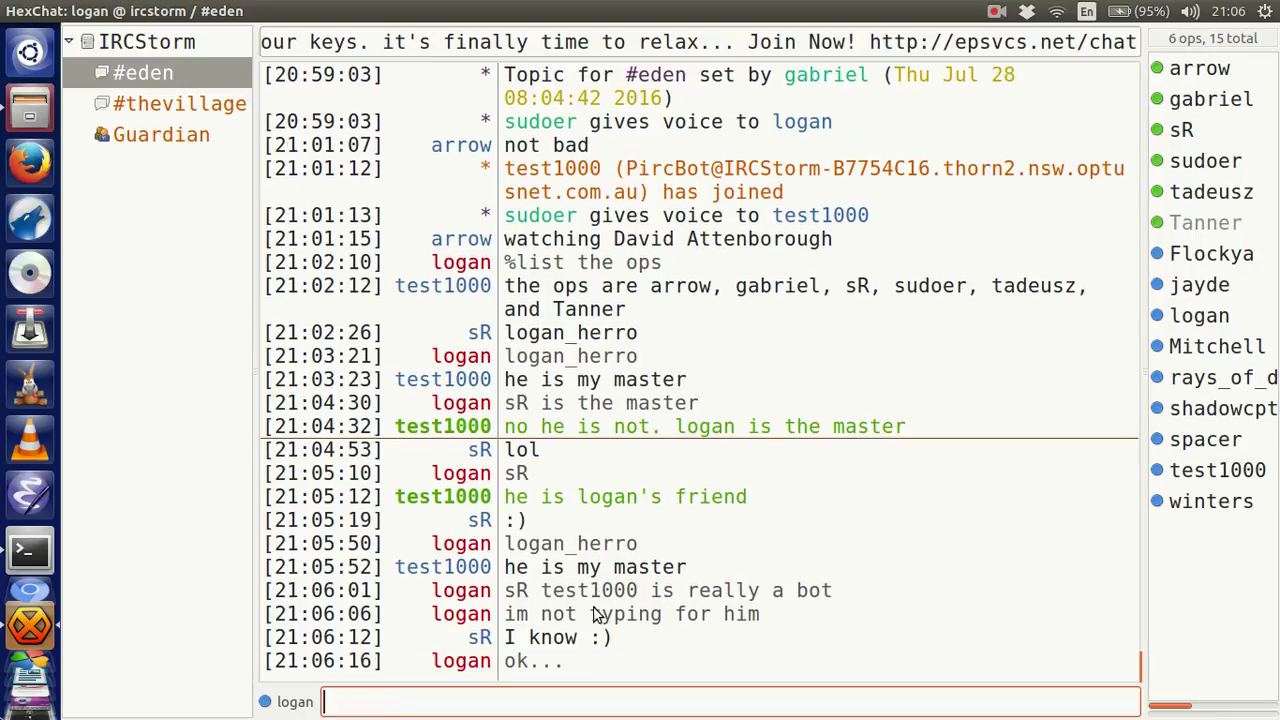
Send 'im recording this and upload to youtube' to #eden.
type("im recor")
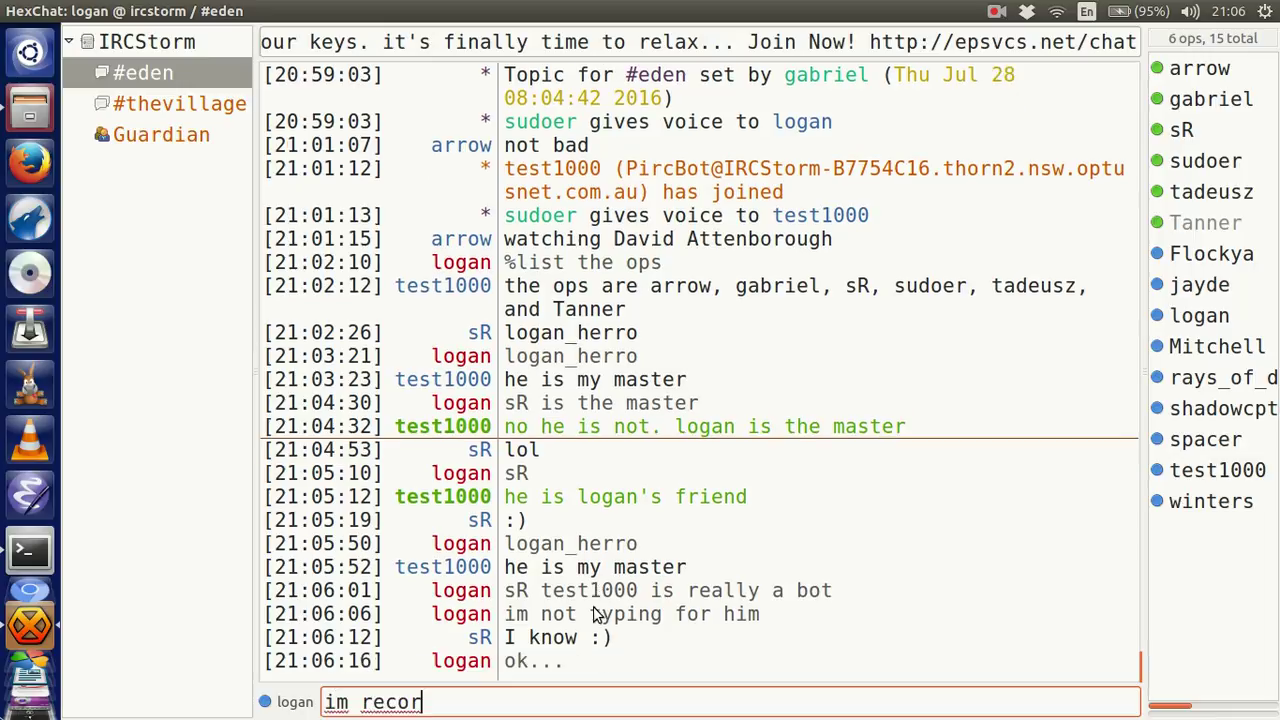
type("ding this and uip")
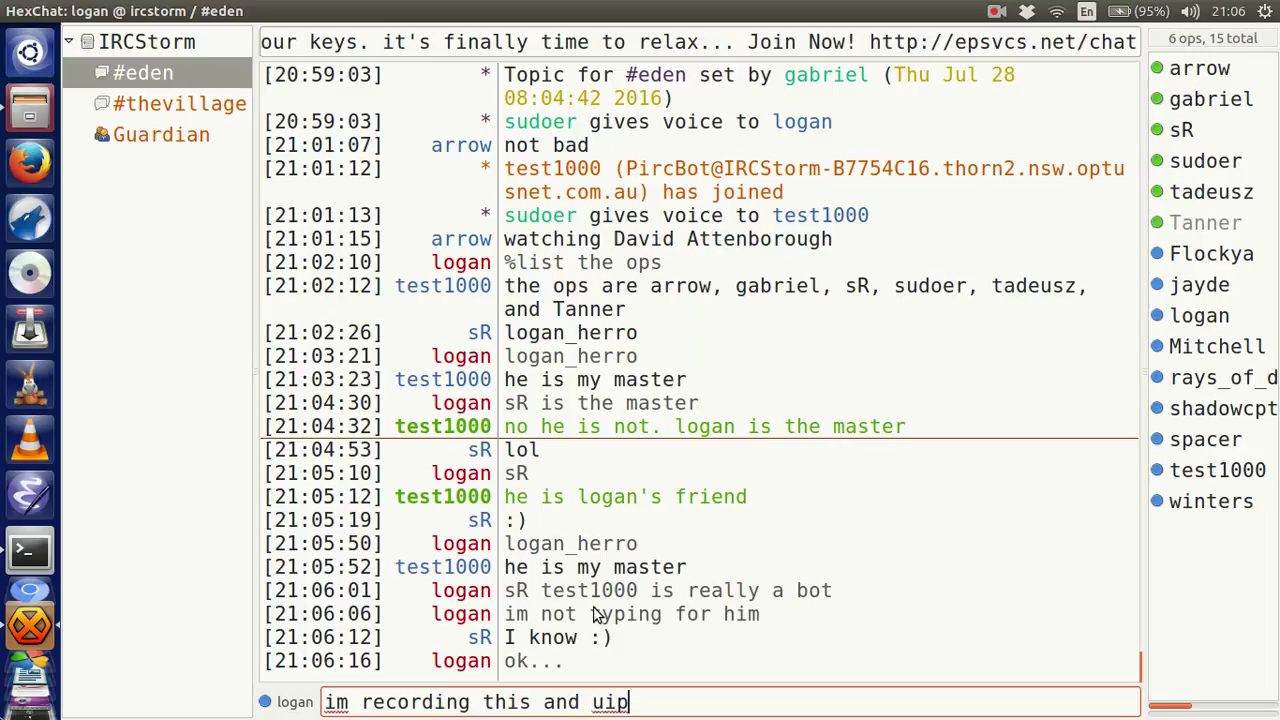
key("BackSpace")
key("BackSpace")
type("il")
key("BackSpace")
key("BackSpace")
type("pload to youtube")
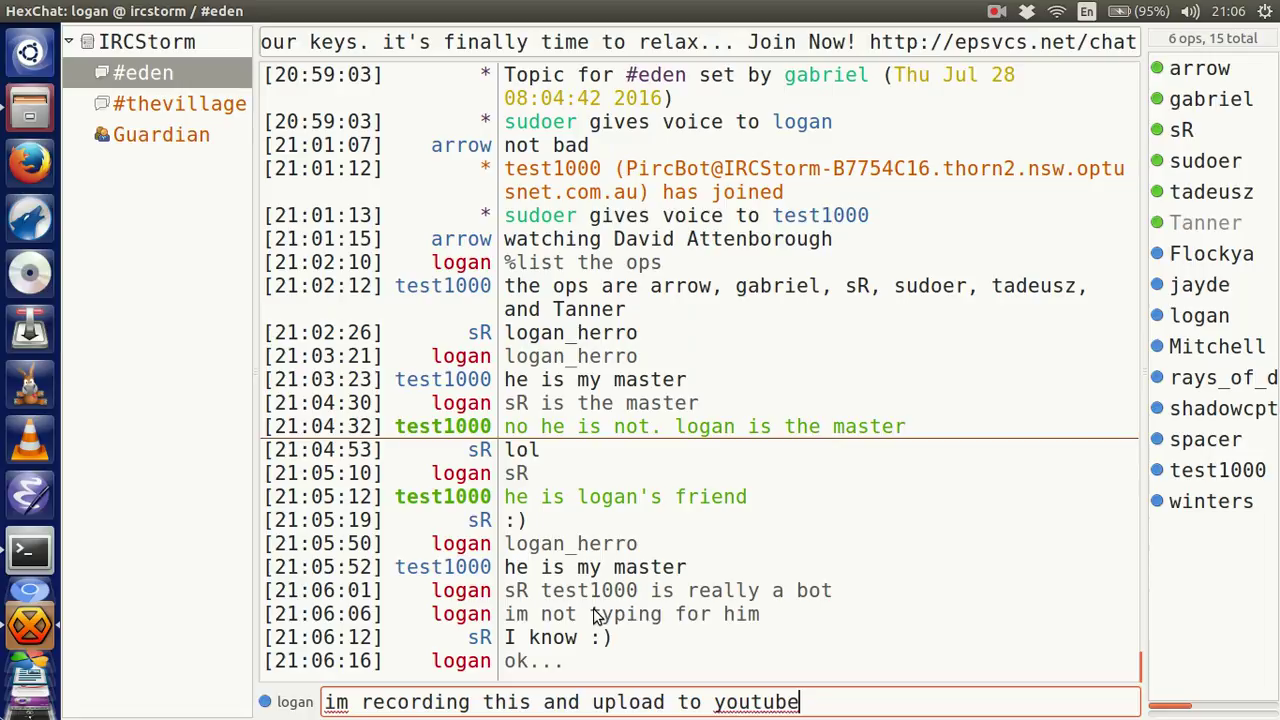
key("Return")
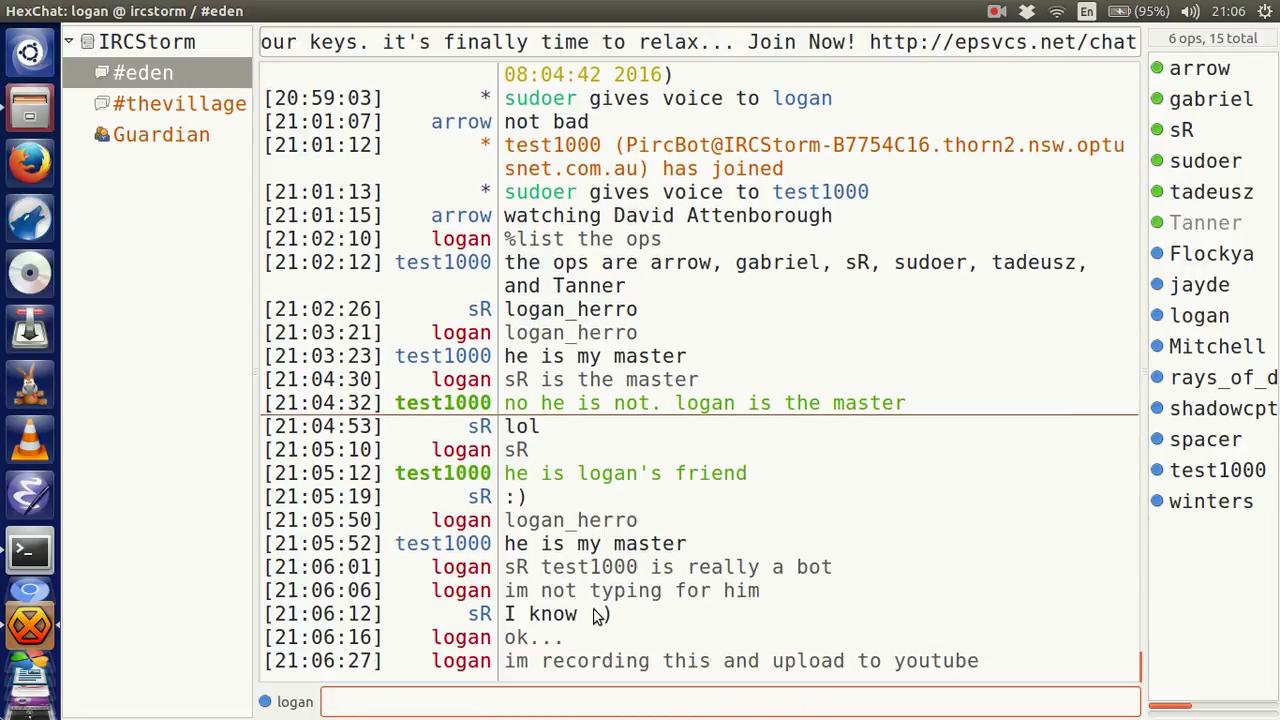
Bring up the screen recorder's Pause/Finish recording menu from the top panel.
left_click(996, 14)
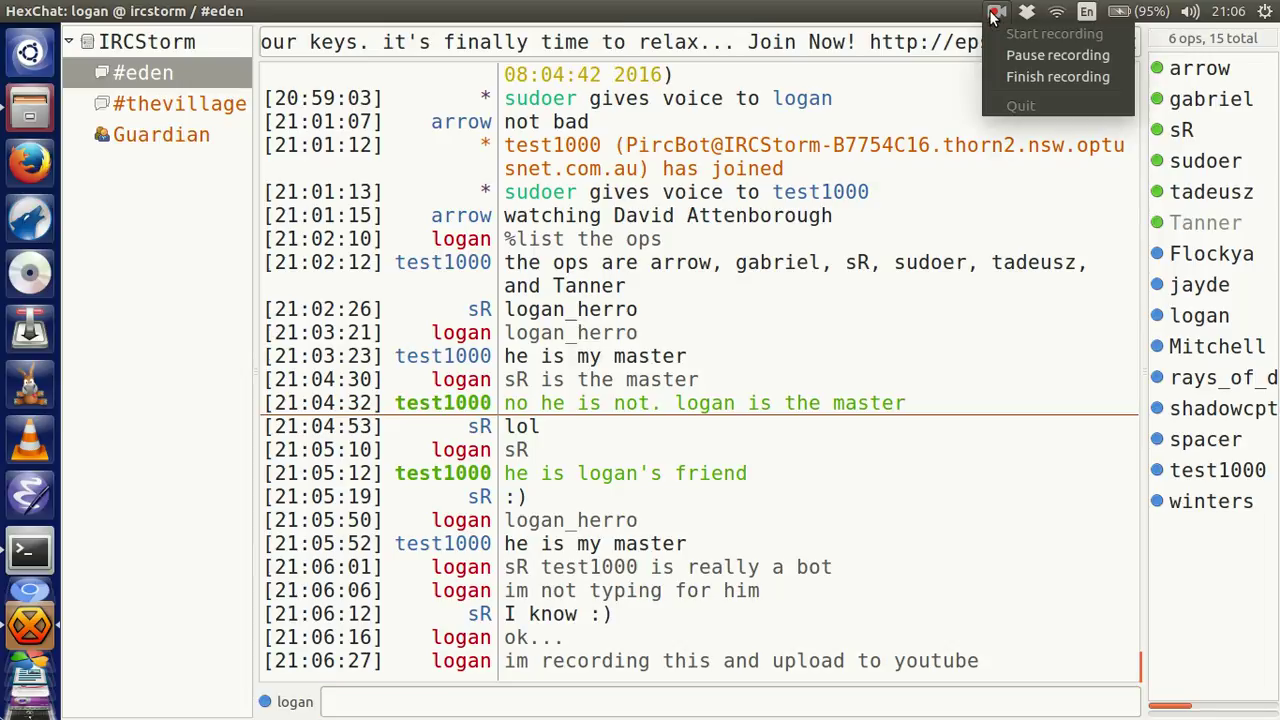
left_click(956, 9)
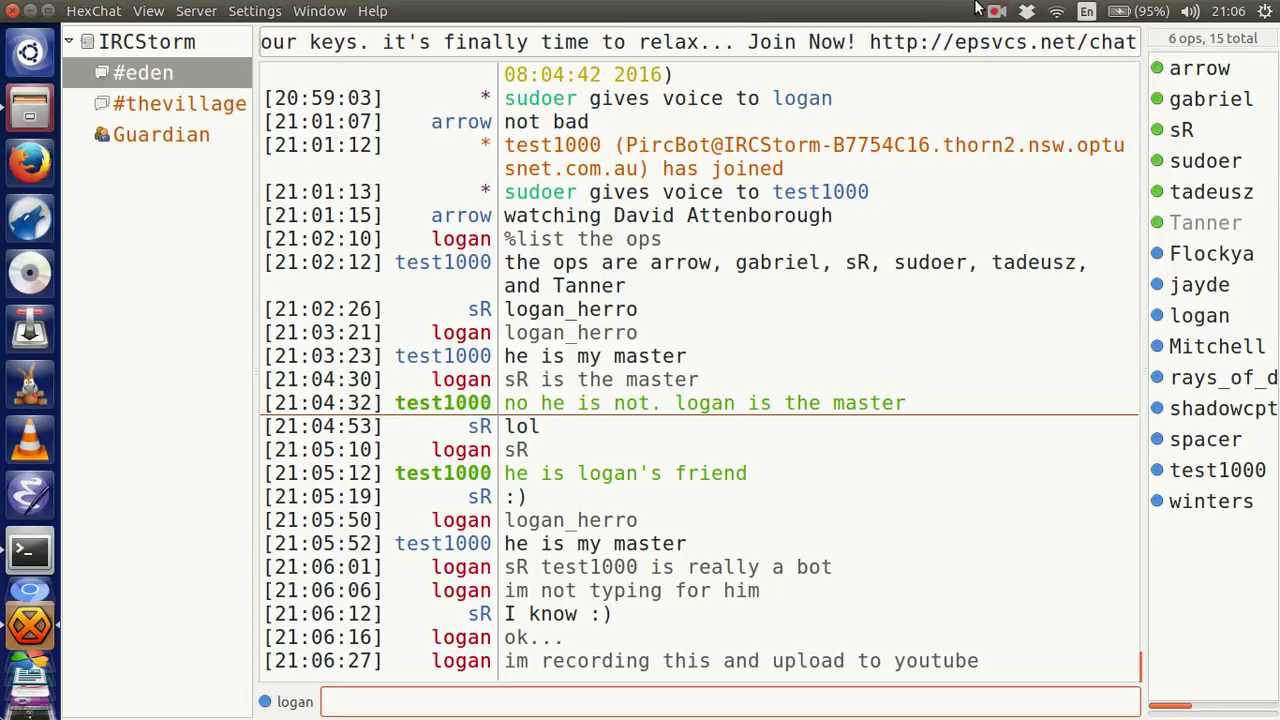
left_click(996, 12)
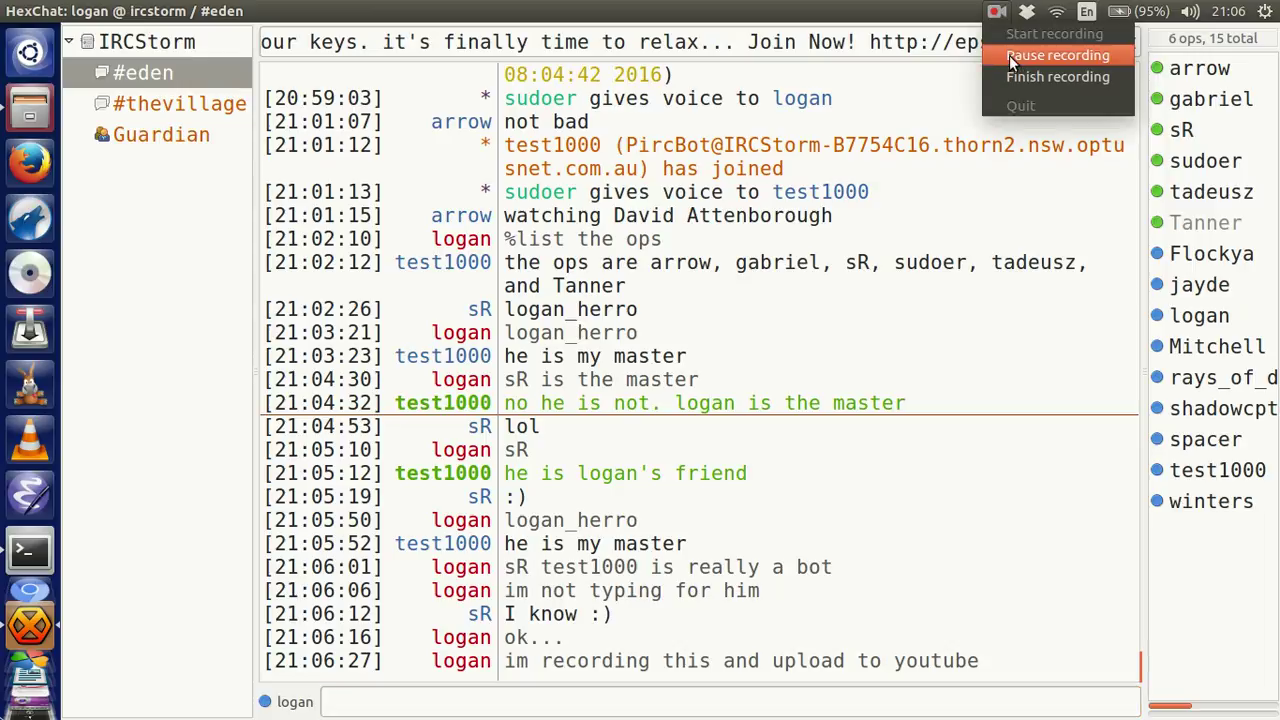